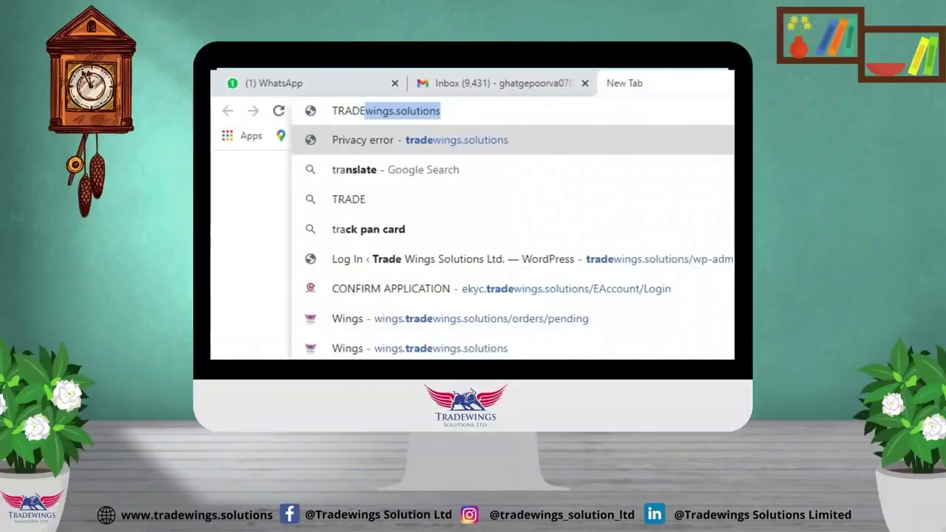
# - Finish entering ekyc.tradewings.solutions and load the Tradewings eKYC welcome page
pyautogui.write('.SOLUTION')
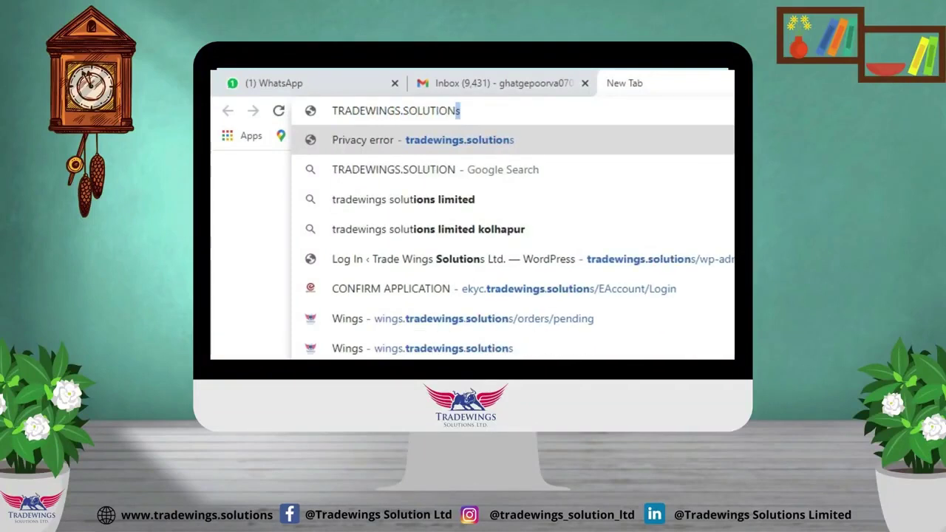
pyautogui.write('S')
pyautogui.press('Return')
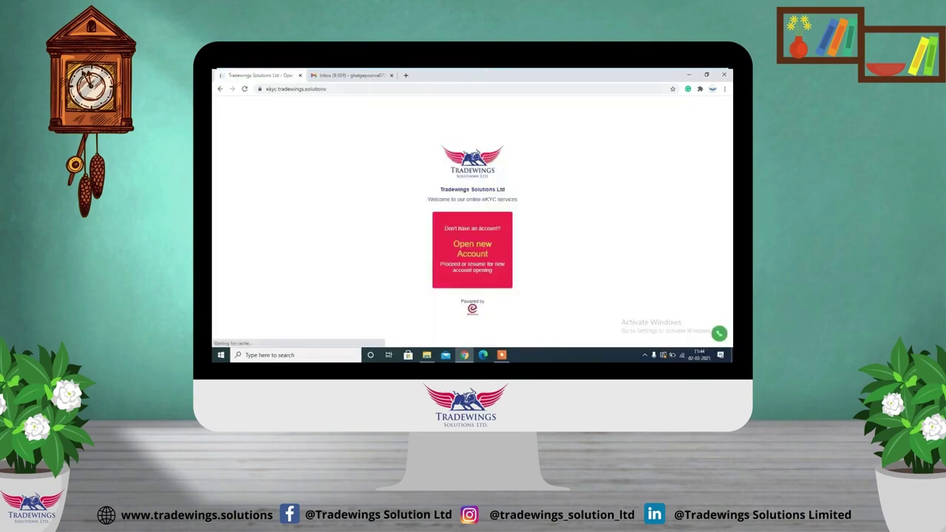
# - Start opening a new account from the Tradewings welcome page
pyautogui.click(472, 253)
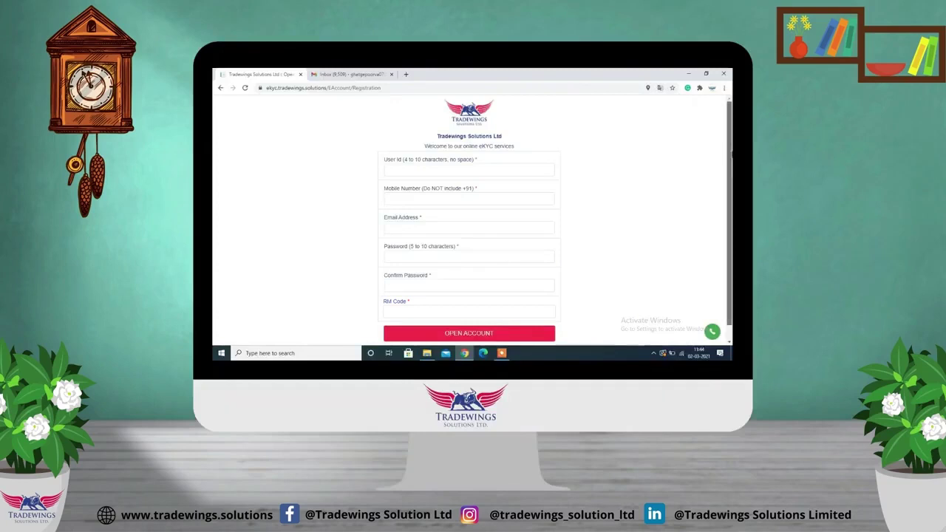
pyautogui.scroll(-1, 469, 222)
pyautogui.scroll(1, 469, 222)
# - Enter a user ID, autofill the mobile number and e-mail, and type the account password
pyautogui.click(468, 169)
pyautogui.write('POO')
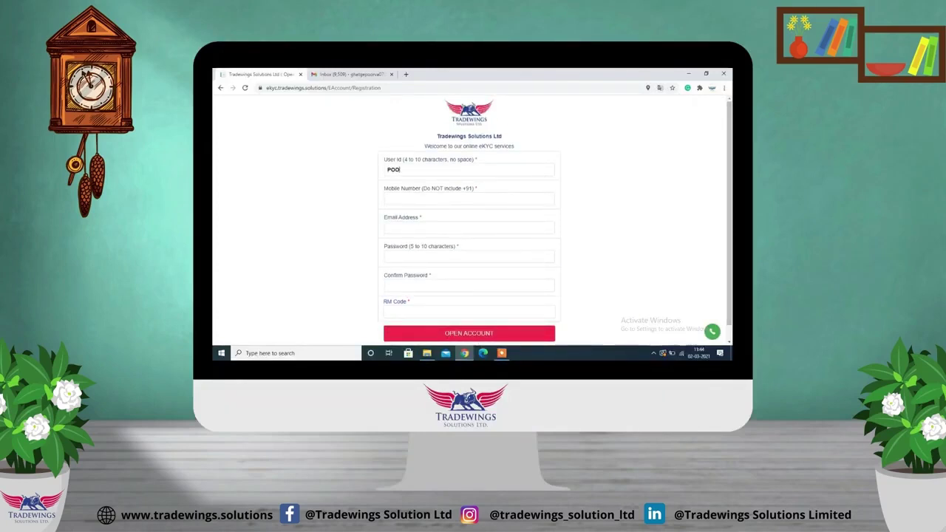
pyautogui.write('RVA1234')
pyautogui.press('Tab')
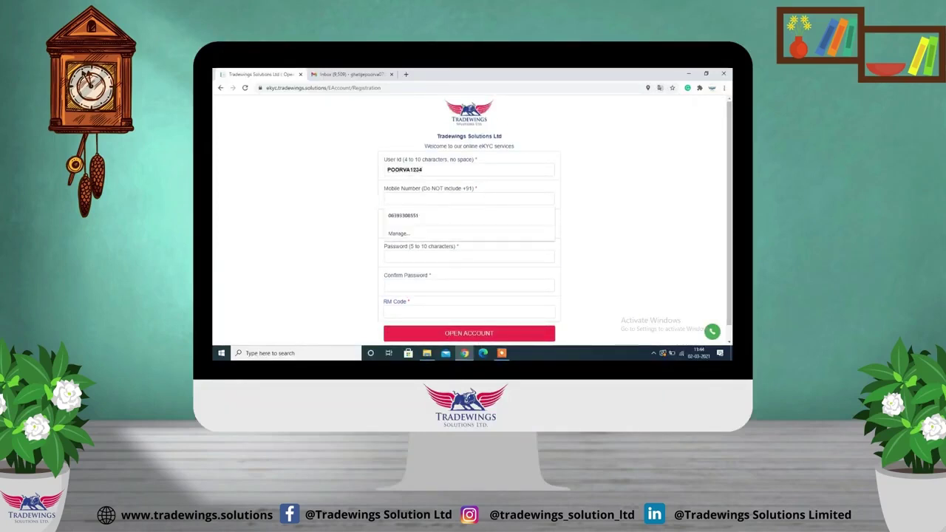
pyautogui.press('Down')
pyautogui.press('Return')
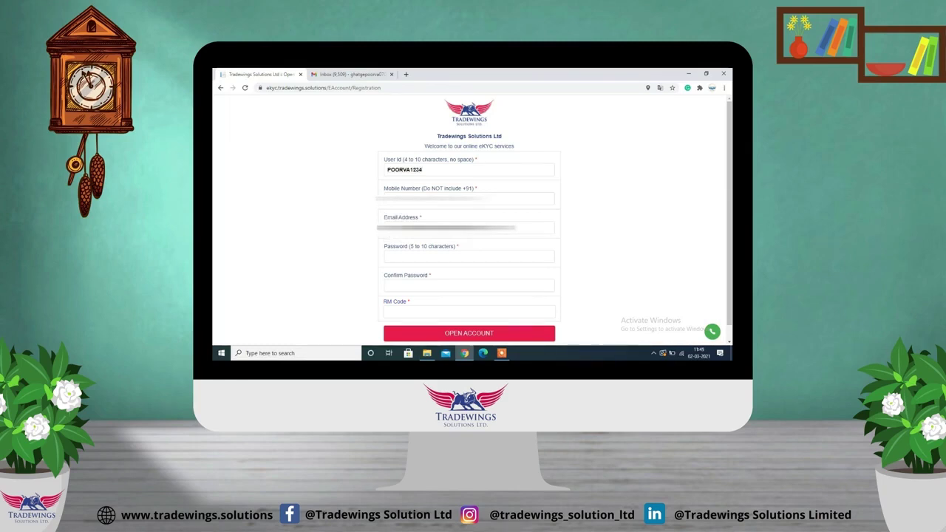
pyautogui.click(388, 255)
pyautogui.write('••••••••••')
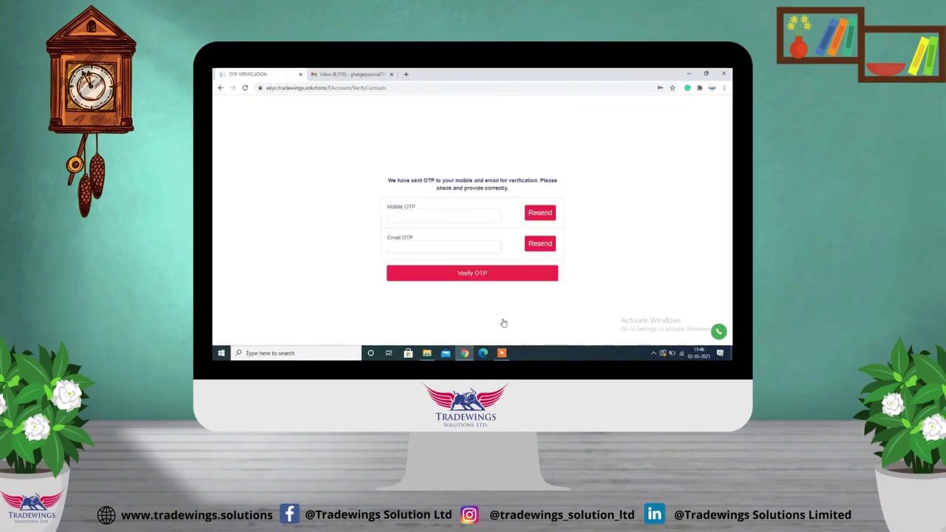
# - Enter the SMS code as the mobile OTP and copy the e-mail verification code from Gmail
pyautogui.click(443, 215)
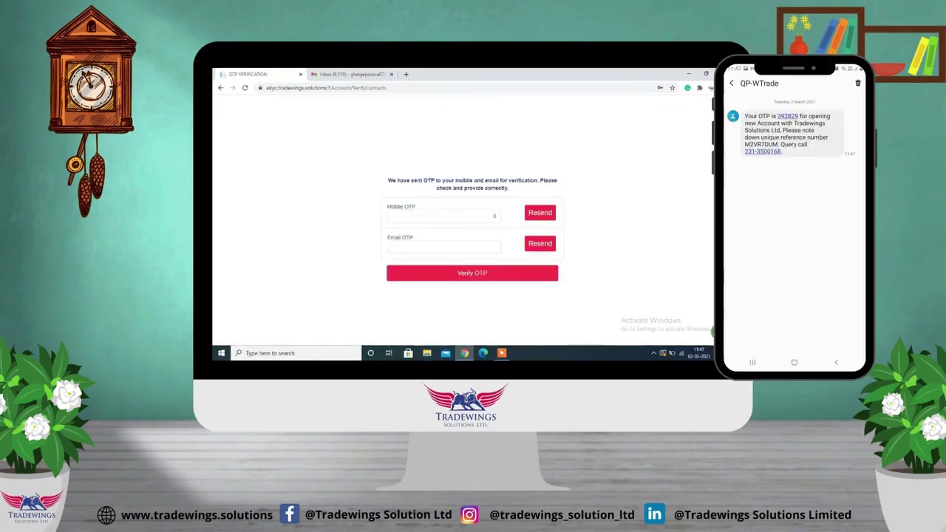
pyautogui.click(348, 74)
pyautogui.click(426, 166)
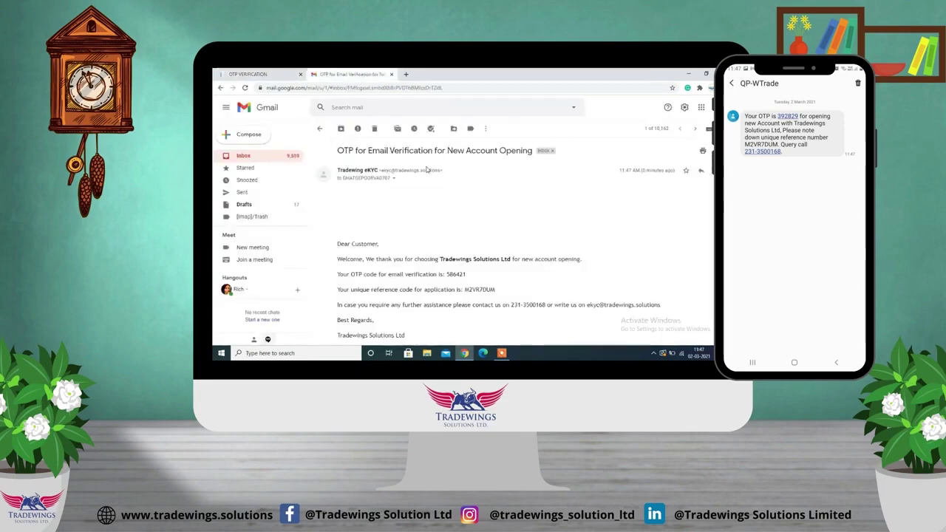
pyautogui.scroll(-2, 426, 170)
pyautogui.doubleClick(456, 188)
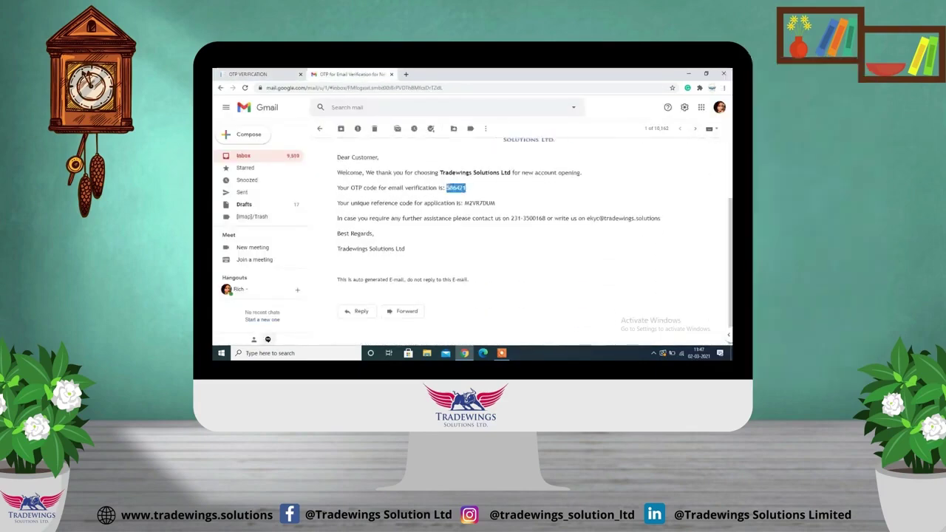
pyautogui.rightClick(456, 188)
pyautogui.click(466, 189)
# - Paste the e-mail code into Email OTP and verify both OTPs
pyautogui.click(251, 74)
pyautogui.rightClick(428, 249)
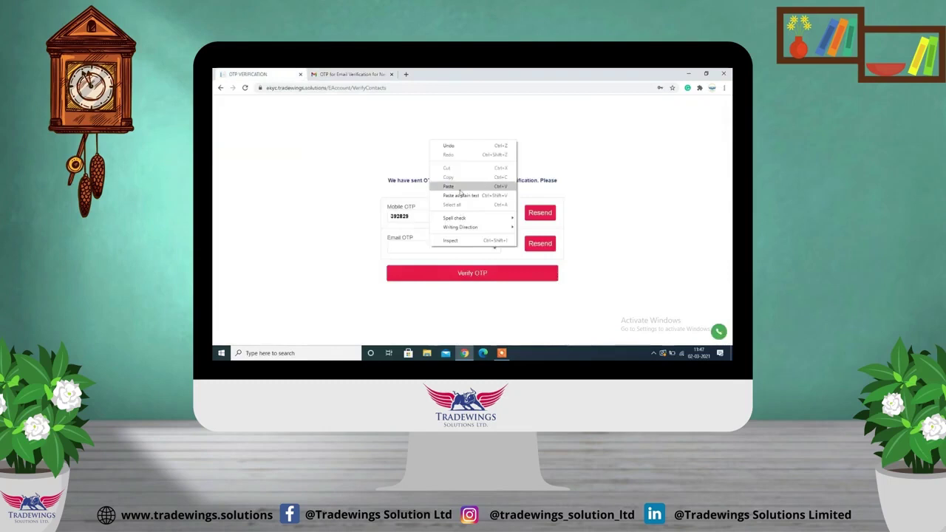
pyautogui.click(448, 186)
pyautogui.click(489, 278)
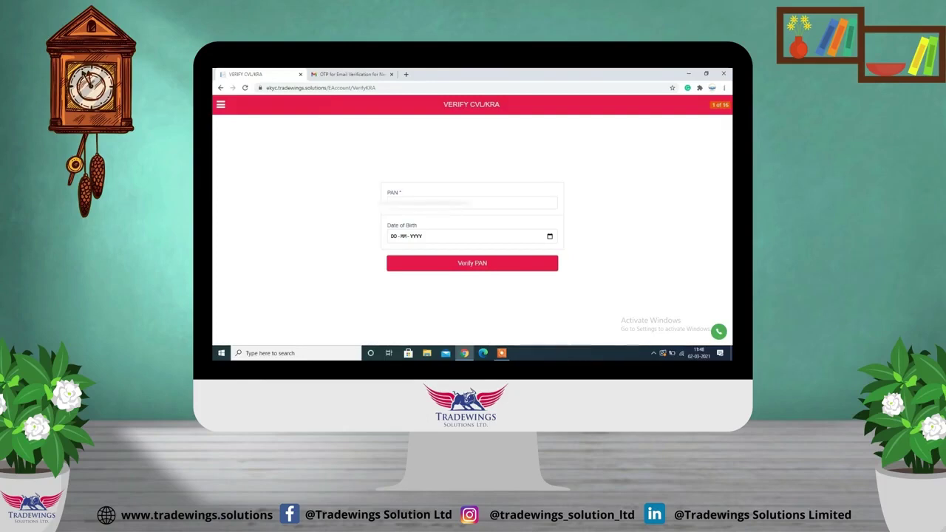
pyautogui.press('Tab')
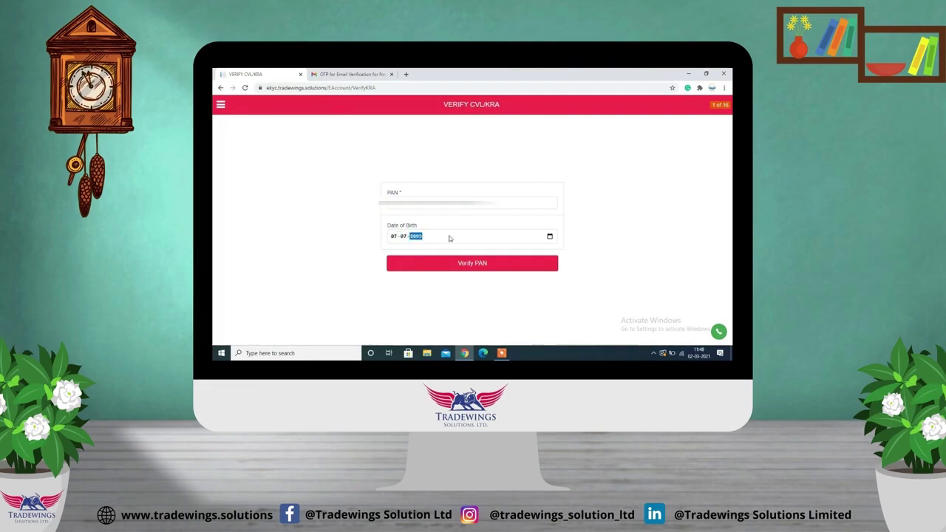
pyautogui.click(466, 265)
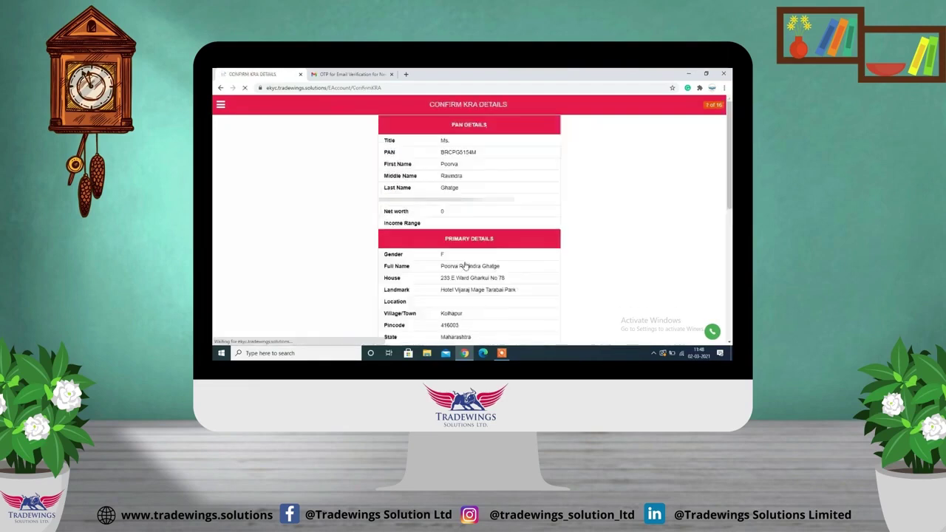
# - Review the fetched KRA details, confirm 'YES, My details are correct', and continue
pyautogui.click(220, 104)
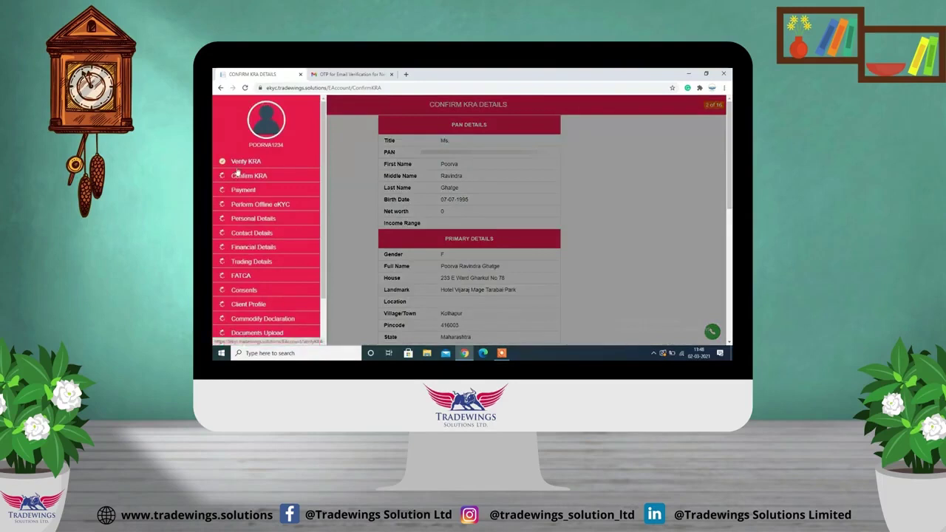
pyautogui.scroll(-2, 322, 168)
pyautogui.scroll(2, 322, 181)
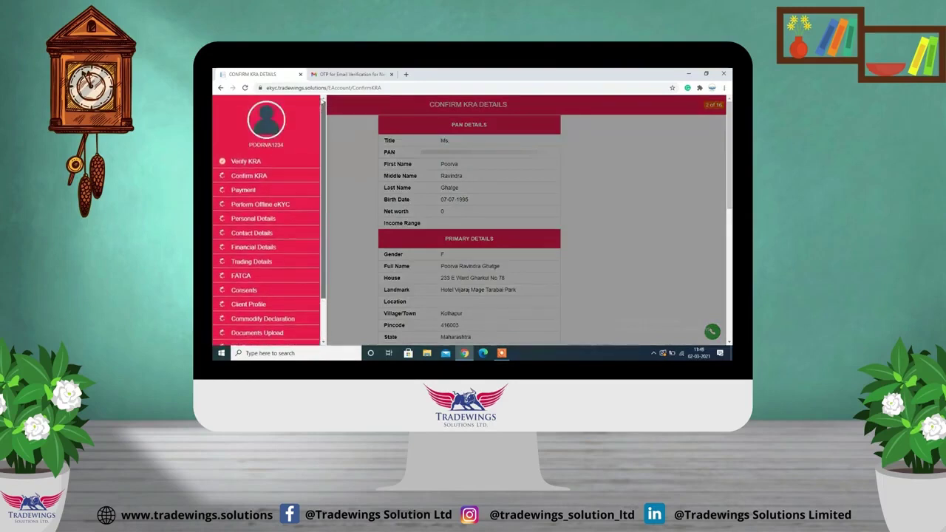
pyautogui.click(640, 214)
pyautogui.scroll(-1, 469, 222)
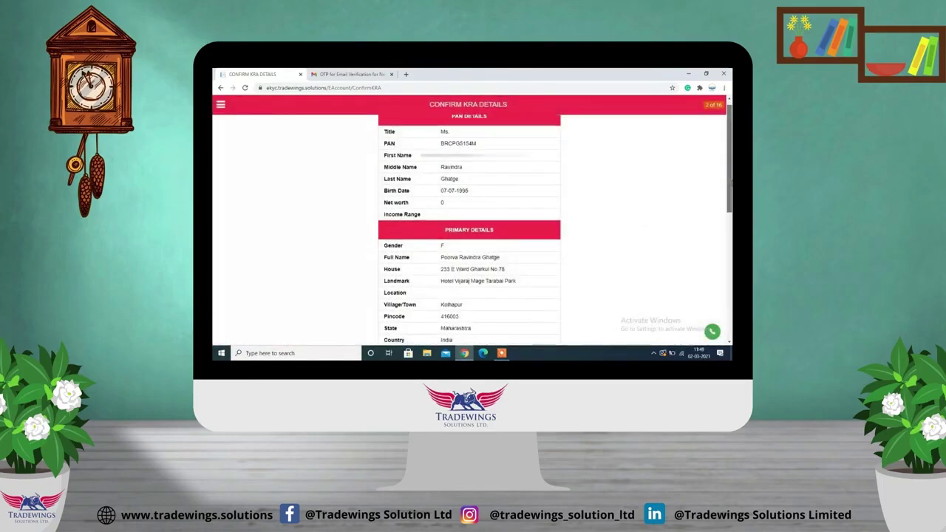
pyautogui.scroll(-5, 469, 229)
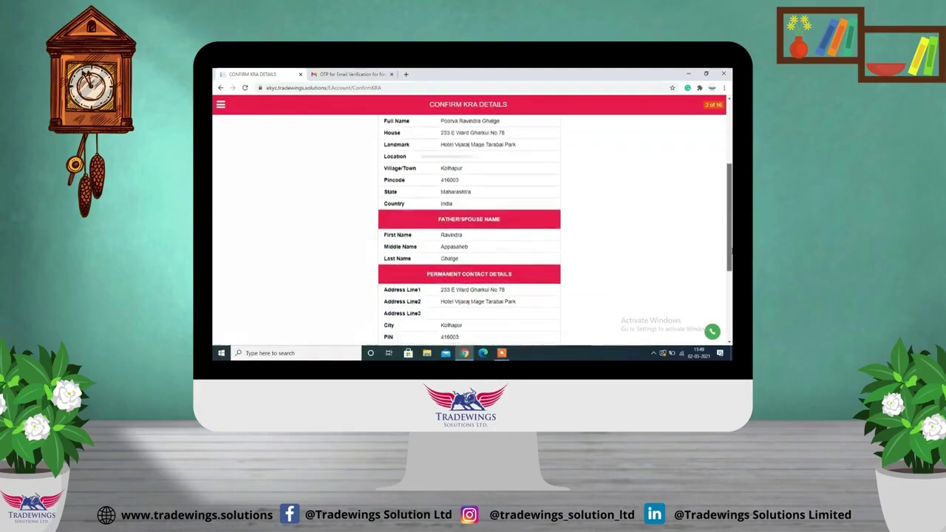
pyautogui.scroll(-3, 469, 229)
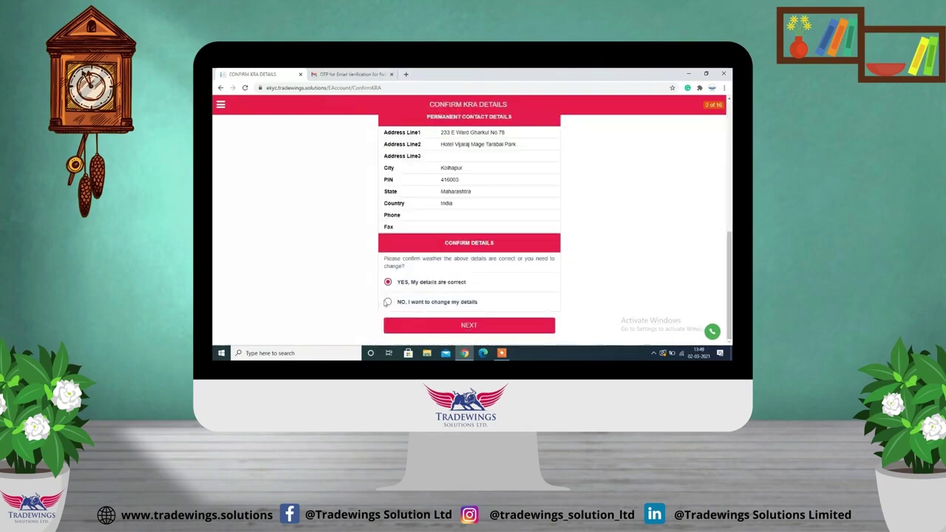
pyautogui.click(429, 304)
pyautogui.click(469, 325)
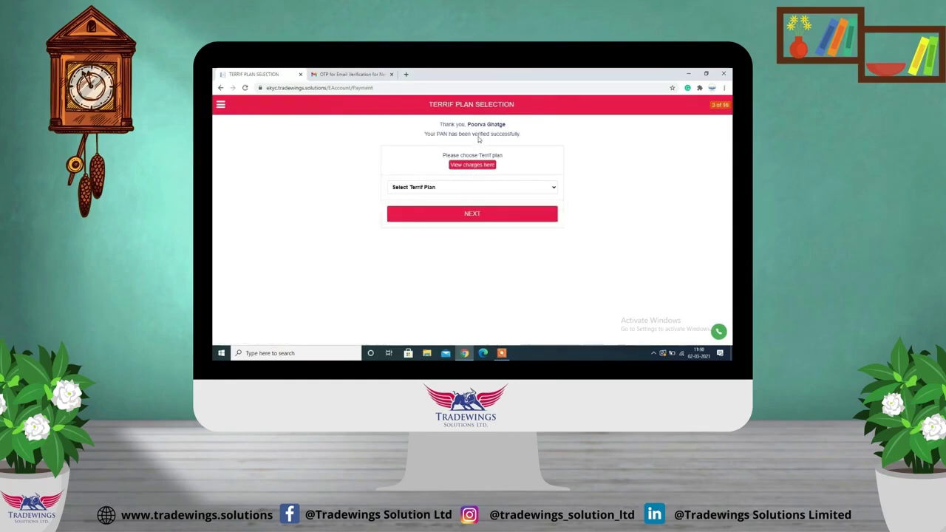
# - Look over the brokerage charges sheet, then return to the tariff plan page
pyautogui.click(470, 164)
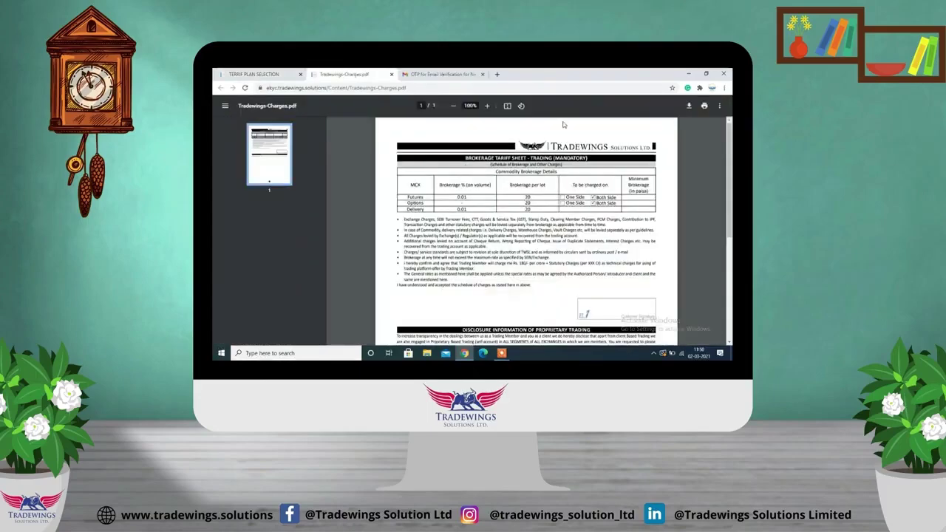
pyautogui.scroll(-2, 563, 125)
pyautogui.scroll(2, 563, 124)
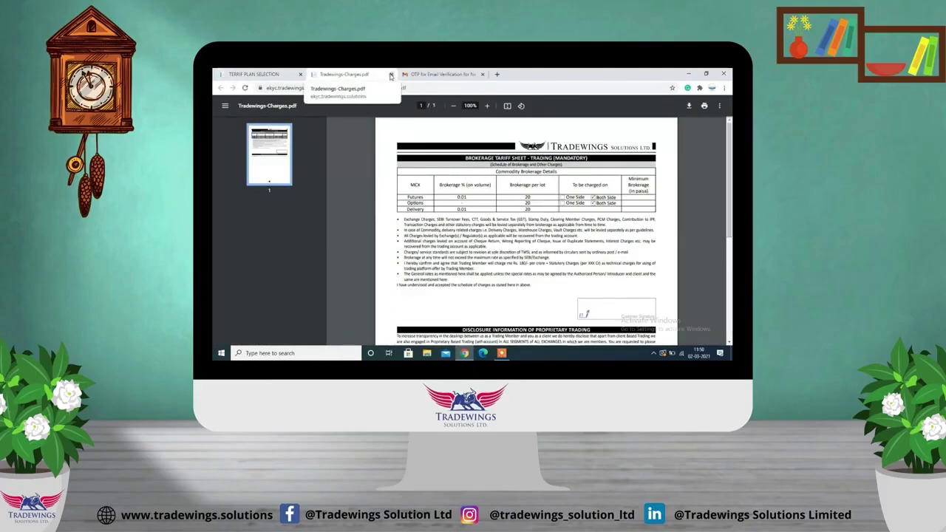
pyautogui.click(255, 74)
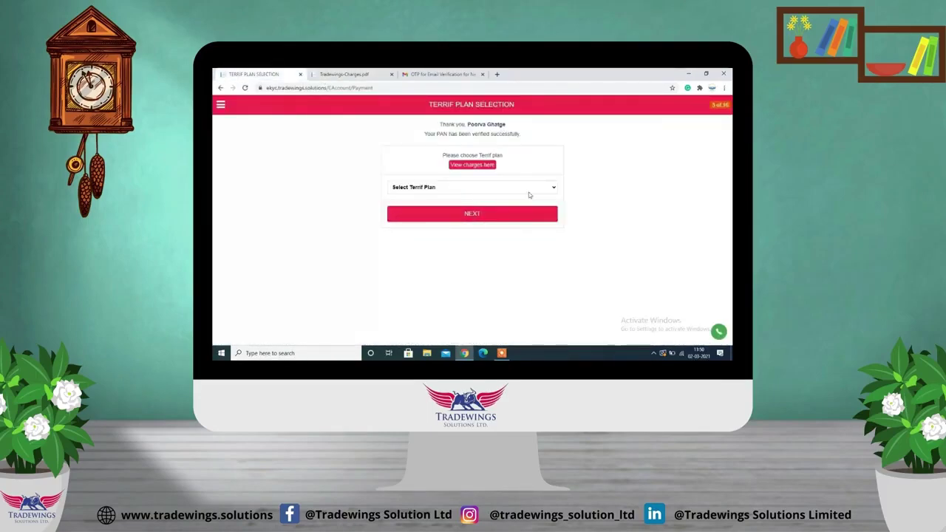
# - Select the REGULAR tariff plan, continue, and open the UIDAI offline e-KYC site
pyautogui.click(529, 187)
pyautogui.click(529, 197)
pyautogui.click(494, 214)
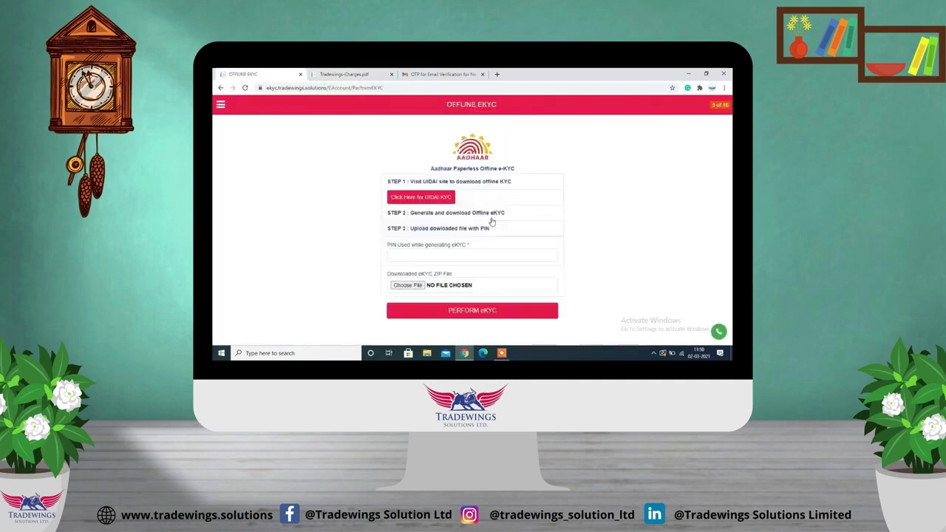
pyautogui.click(424, 197)
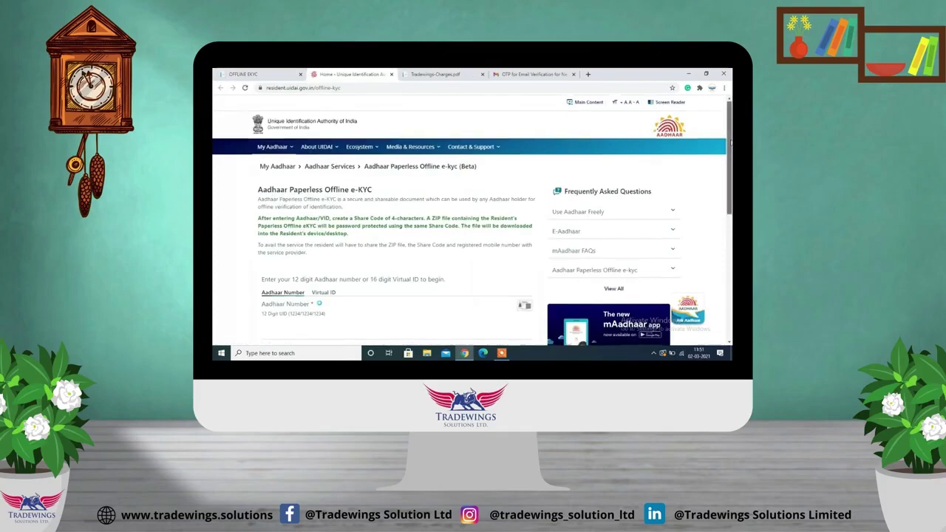
# - Enter the Aadhaar number and request an OTP on the UIDAI offline e-KYC page
pyautogui.scroll(-3, 472, 221)
pyautogui.scroll(-5, 723, 174)
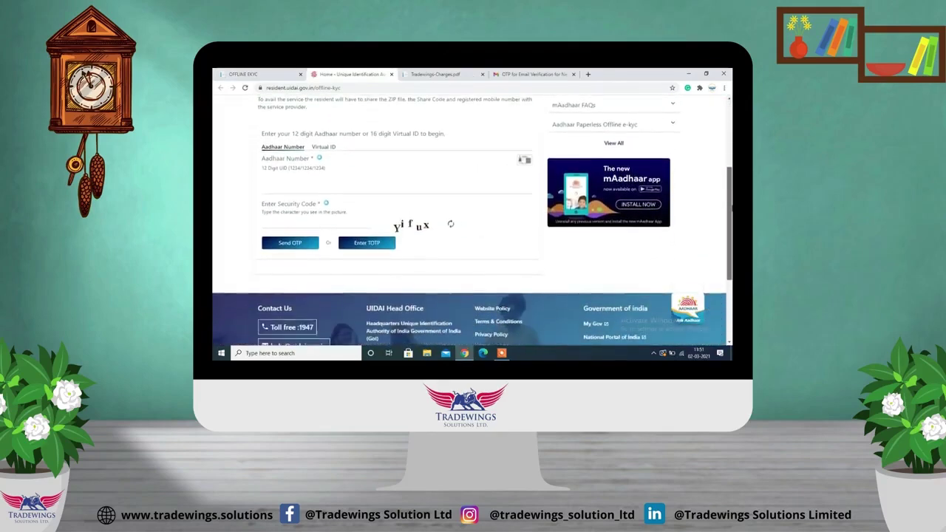
pyautogui.scroll(6, 723, 173)
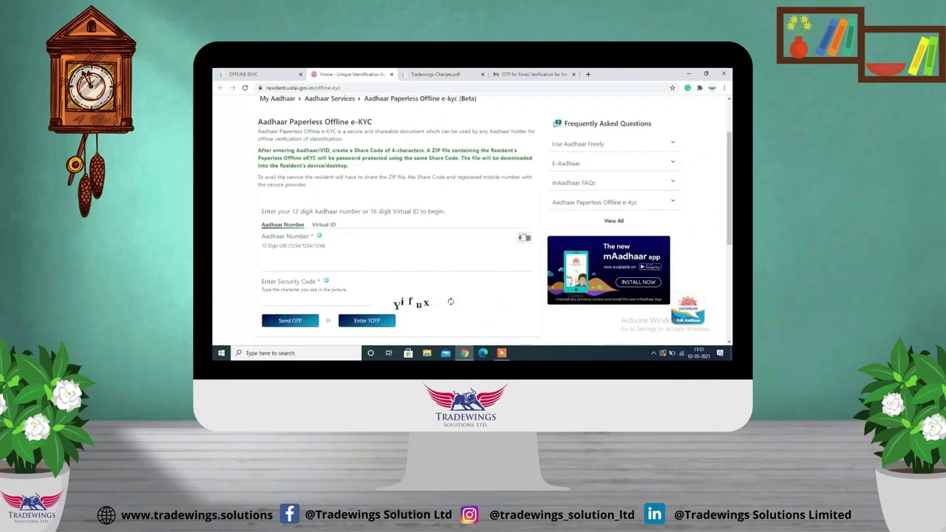
pyautogui.click(272, 246)
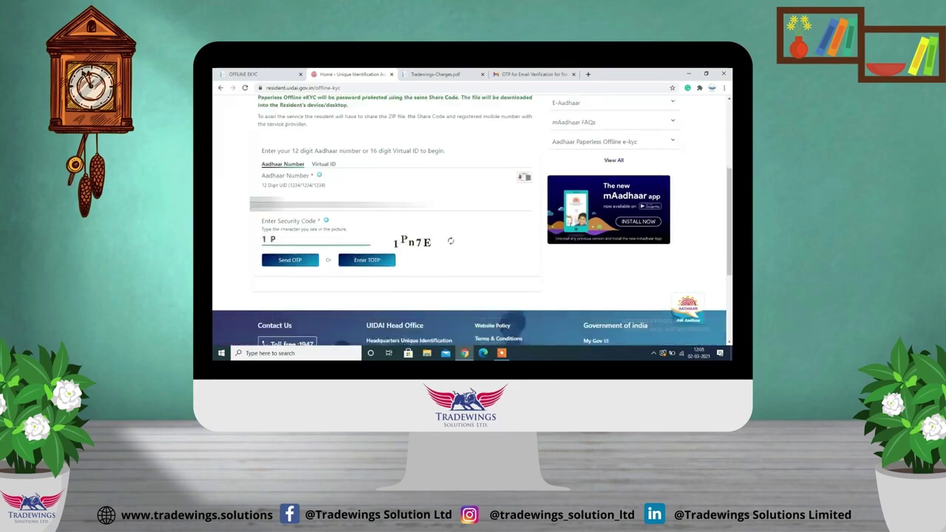
pyautogui.write('n7E')
pyautogui.click(301, 262)
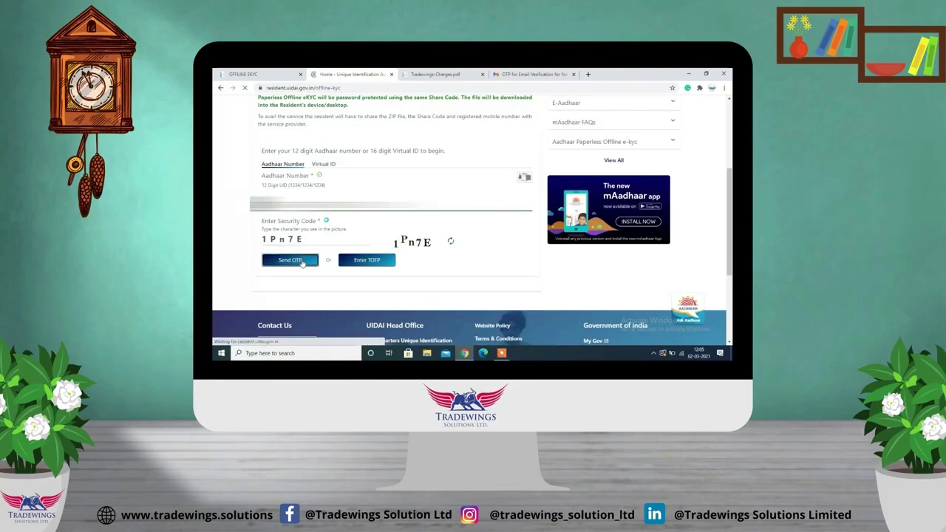
# - Set a share code, enter the received OTP, and download the offline e-KYC ZIP
pyautogui.scroll(-3, 494, 209)
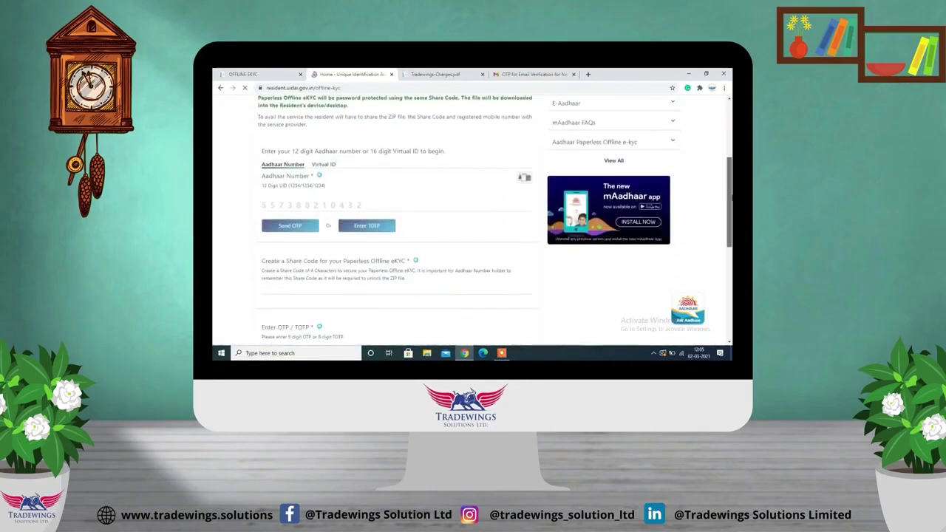
pyautogui.click(396, 221)
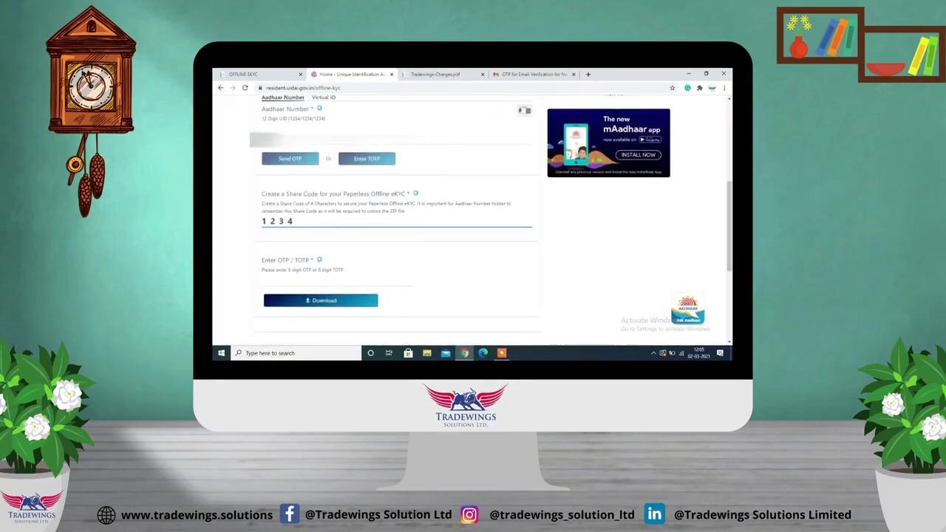
pyautogui.click(337, 280)
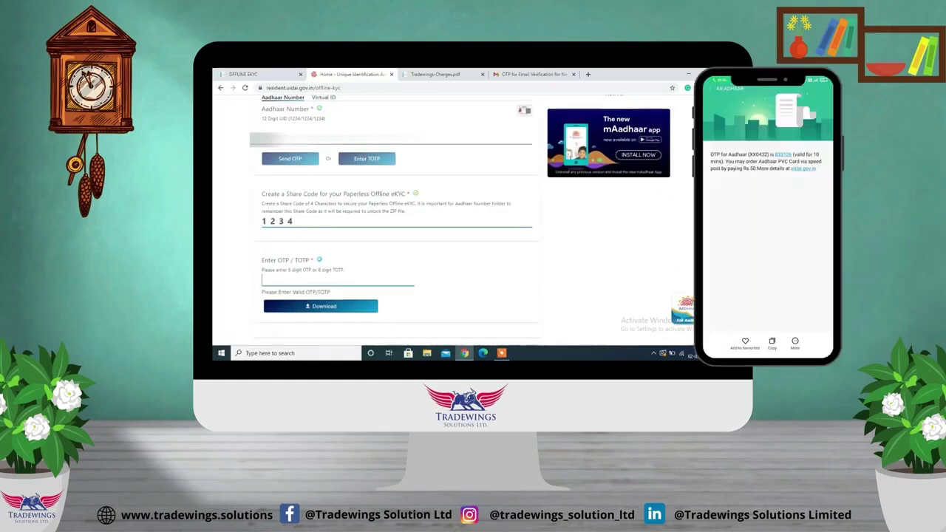
pyautogui.click(329, 308)
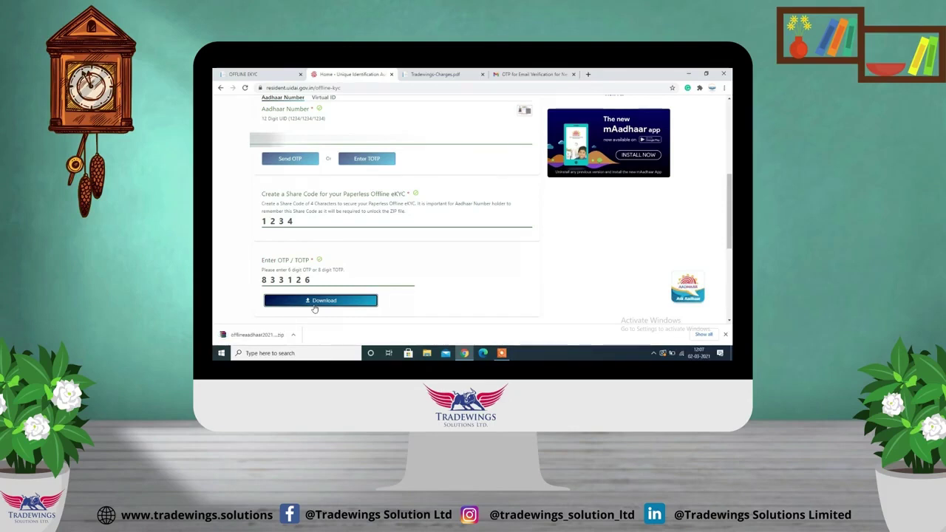
pyautogui.hotkey('ctrl', 'shift', 'Tab')
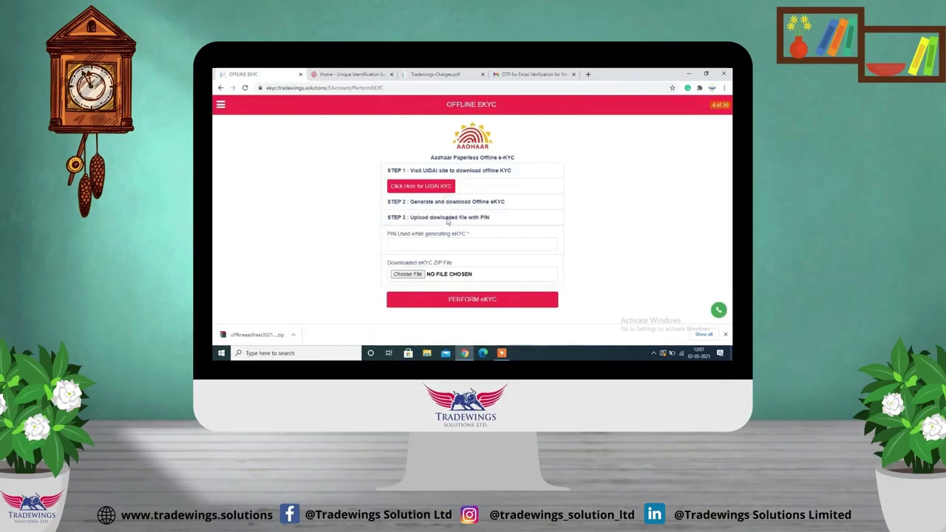
# - Enter the share-code PIN, attach the offlineaadhaar ZIP, and perform the eKYC
pyautogui.click(433, 243)
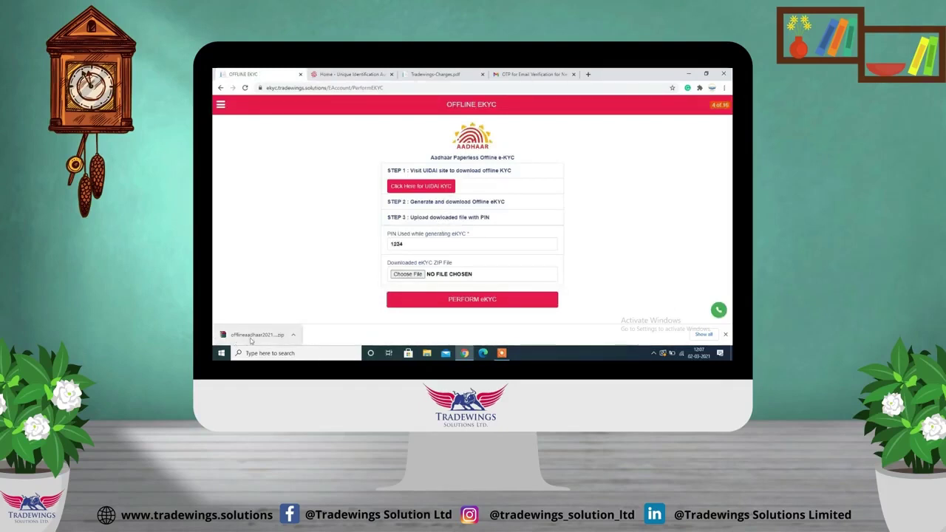
pyautogui.moveTo(252, 340); pyautogui.dragTo(466, 275)
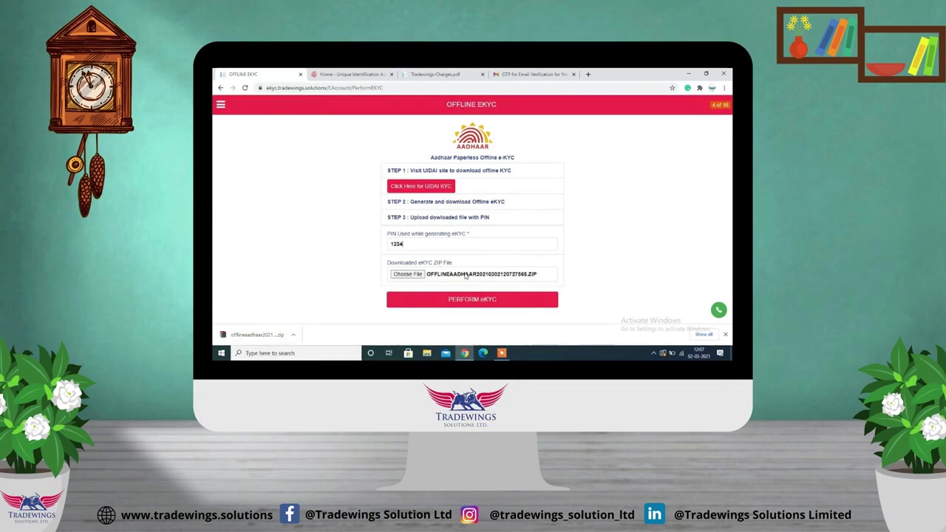
pyautogui.click(465, 298)
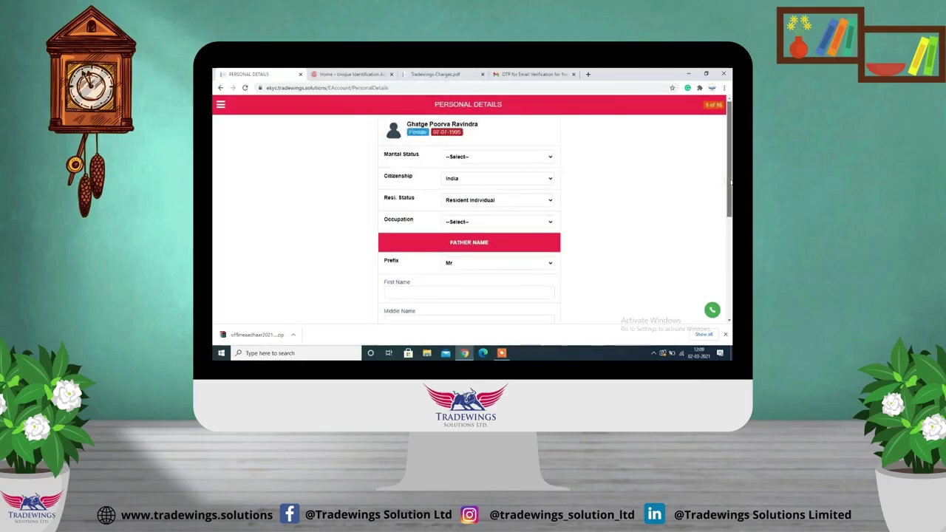
# - Set marital status Unmarried, citizenship India, Resident Individual, and occupation Self Employed
pyautogui.scroll(-1, 730, 181)
pyautogui.click(541, 148)
pyautogui.click(536, 168)
pyautogui.click(535, 169)
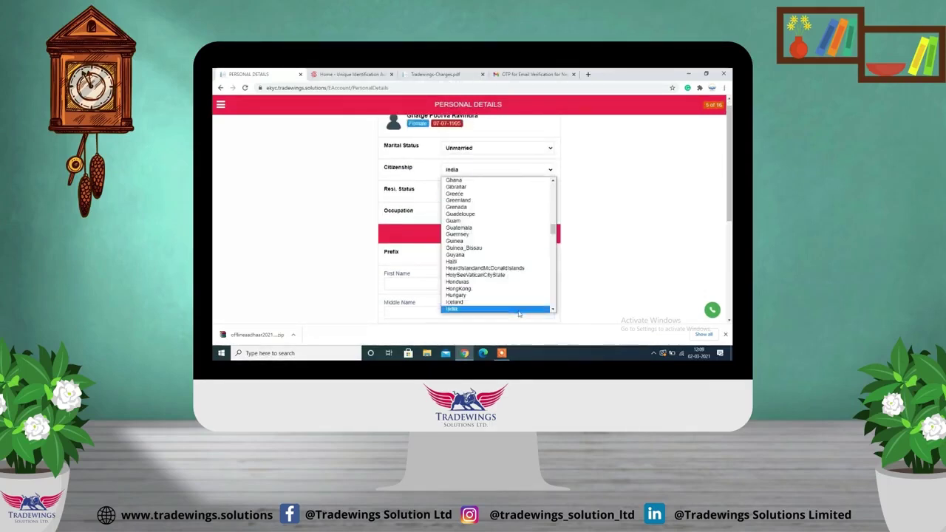
pyautogui.click(487, 308)
pyautogui.click(497, 191)
pyautogui.click(484, 205)
pyautogui.click(484, 213)
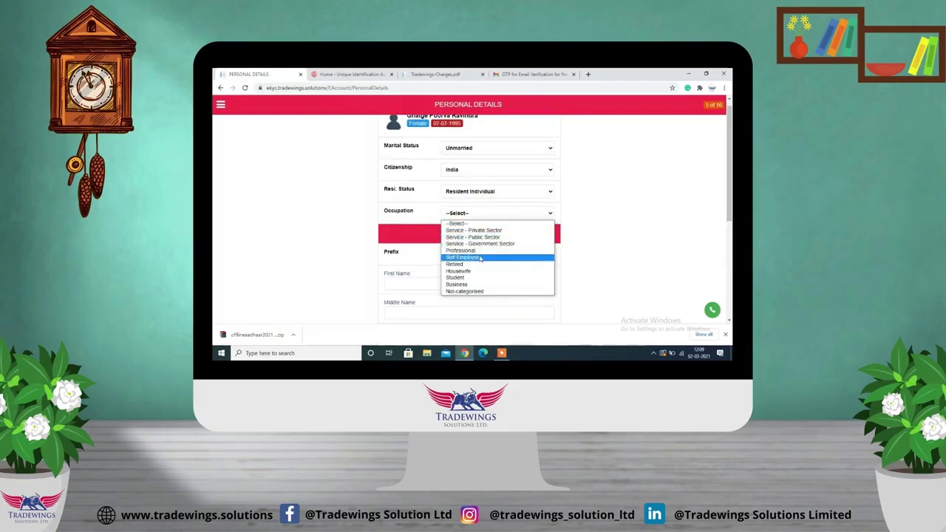
pyautogui.click(473, 257)
# - Enter the father's first, middle and last name with the Mr prefix
pyautogui.click(473, 254)
pyautogui.click(480, 272)
pyautogui.scroll(-2, 479, 274)
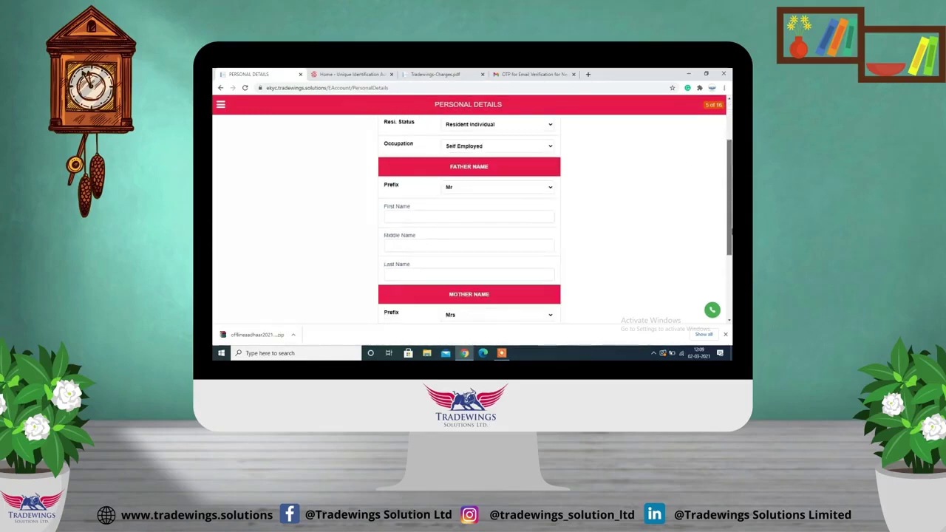
pyautogui.click(468, 205)
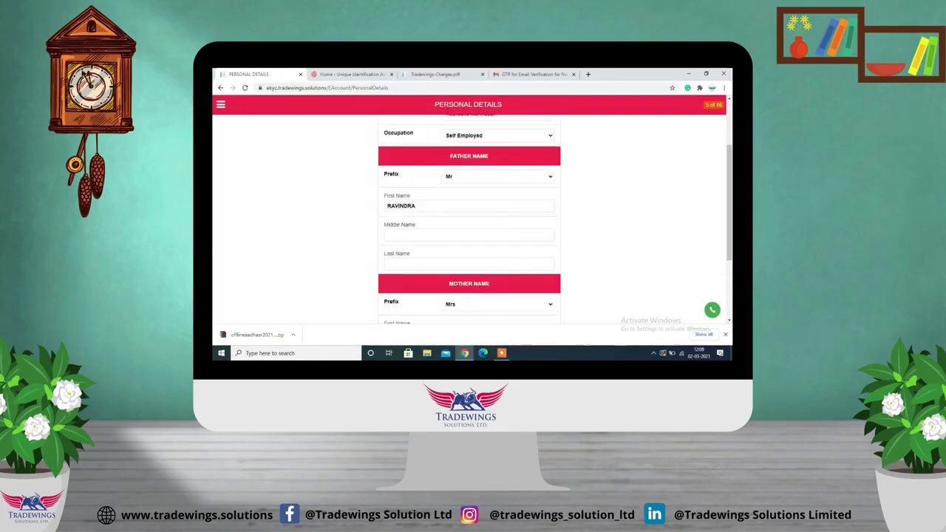
pyautogui.press('Tab')
pyautogui.press('Tab')
# - Enter the mother's first, middle and last name and submit the personal details
pyautogui.scroll(-3, 469, 221)
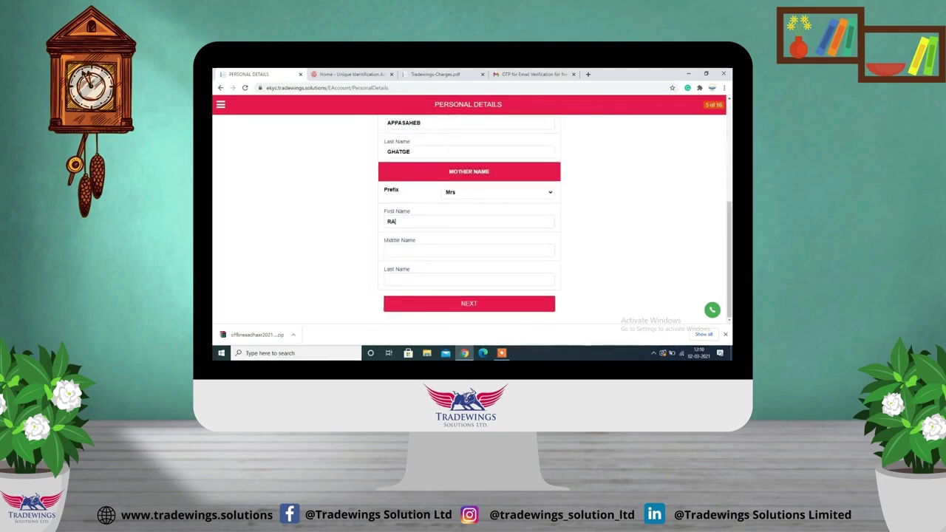
pyautogui.press('Tab')
pyautogui.press('Tab')
pyautogui.click(464, 307)
# - Mark both the mobile number and e-mail as belonging to My Self and continue
pyautogui.click(489, 141)
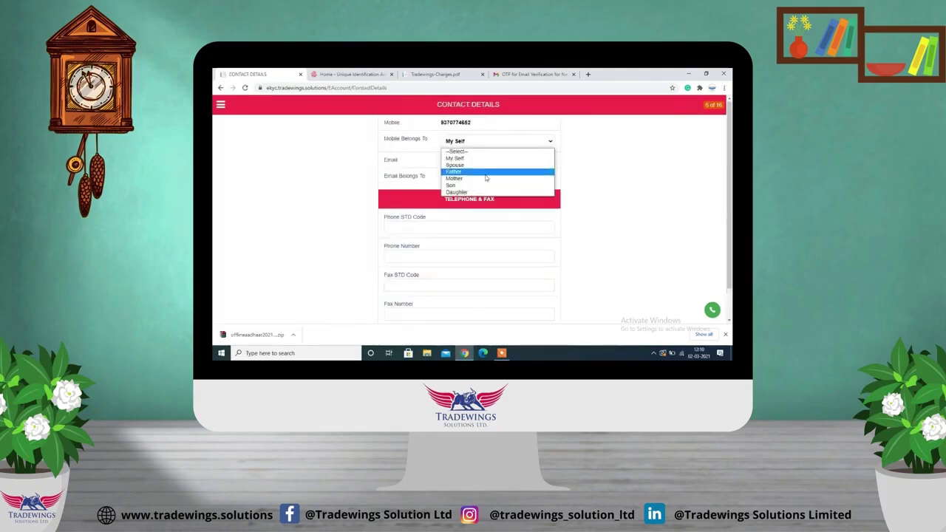
pyautogui.click(488, 159)
pyautogui.click(490, 178)
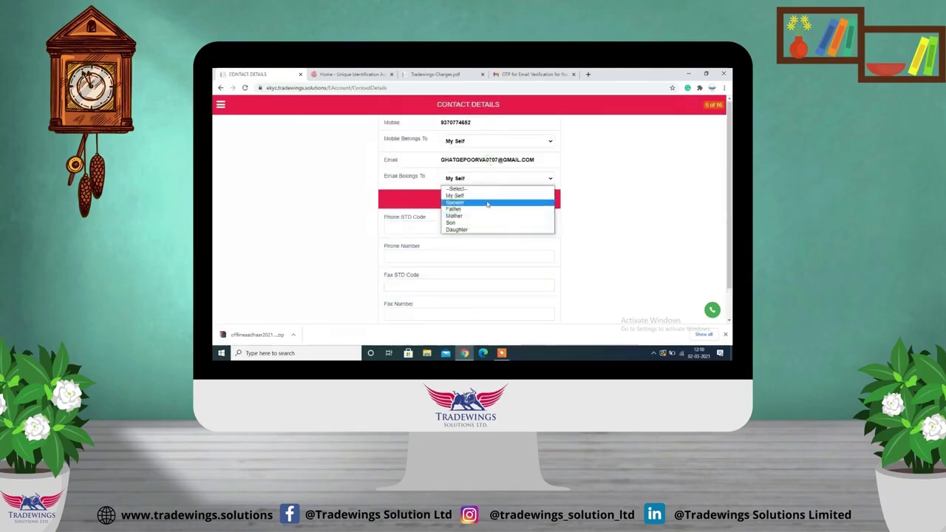
pyautogui.click(455, 195)
pyautogui.scroll(-2, 511, 245)
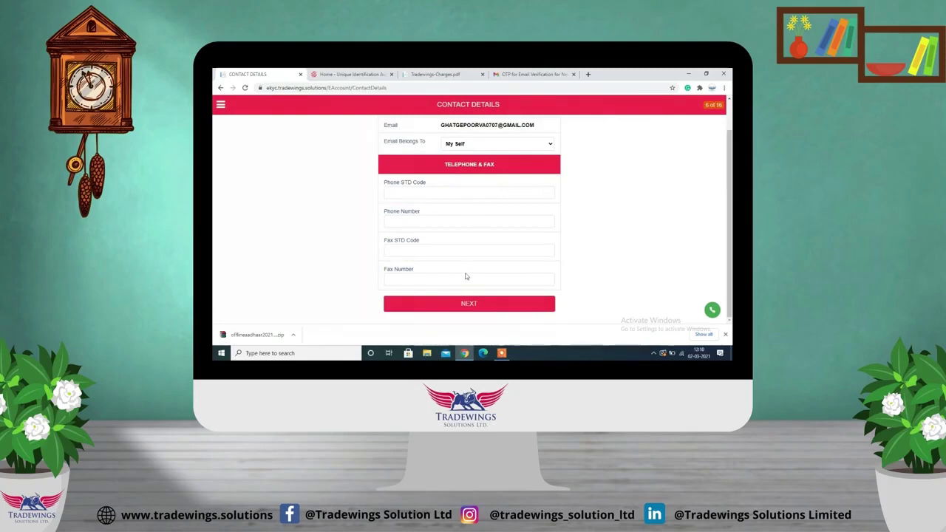
pyautogui.click(467, 303)
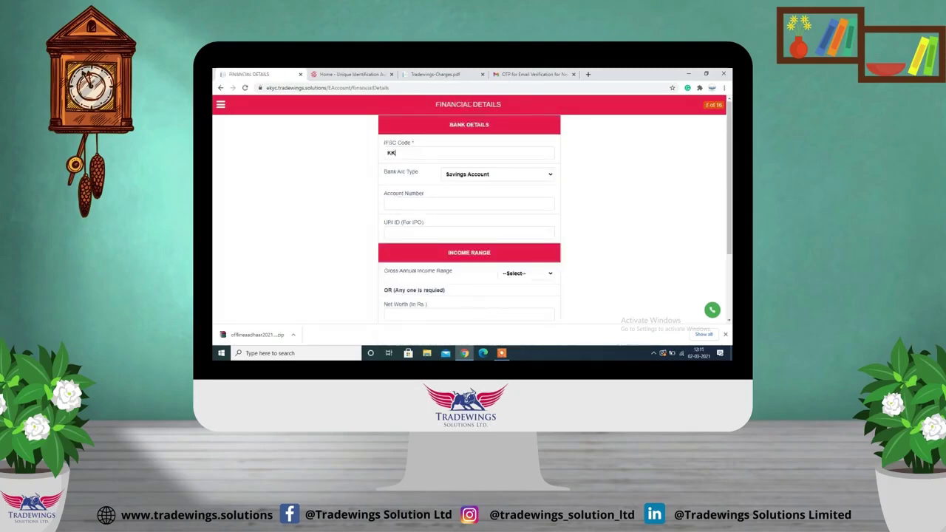
# - Enter IFSC KKBK0001929, choose Savings Account, and paste in the UPI ID
pyautogui.write('KKBK0001929')
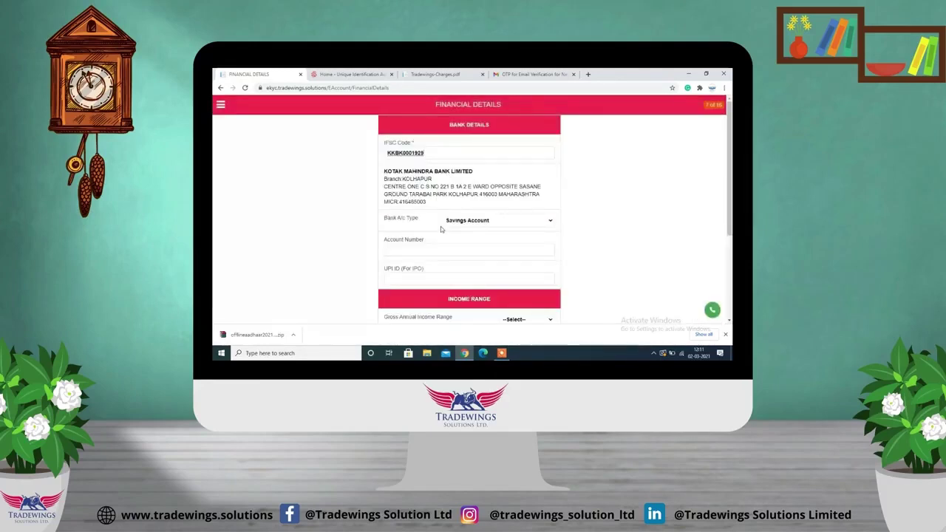
pyautogui.click(468, 221)
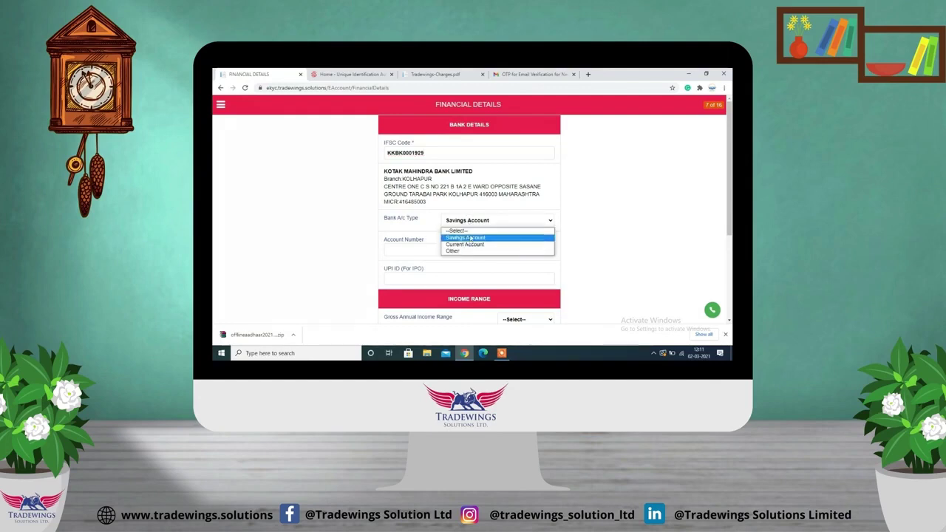
pyautogui.click(470, 238)
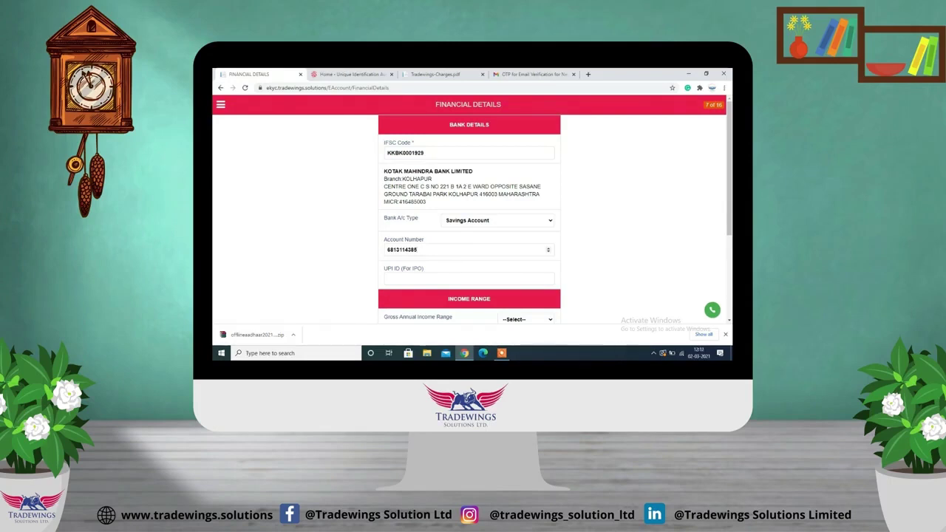
pyautogui.click(442, 282)
pyautogui.hotkey('ctrl', 'v')
# - Set gross annual income to Below 1 Lac and submit the financial details
pyautogui.scroll(-2, 473, 222)
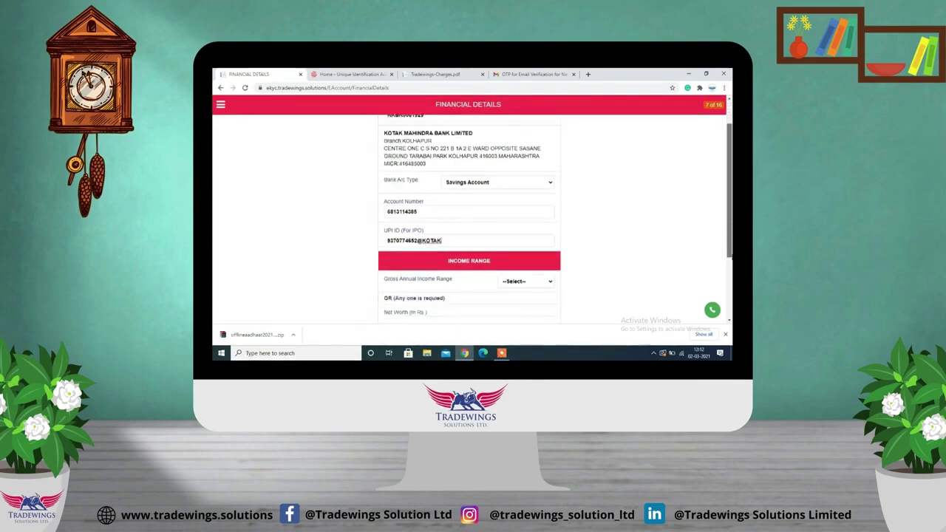
pyautogui.scroll(-2, 548, 189)
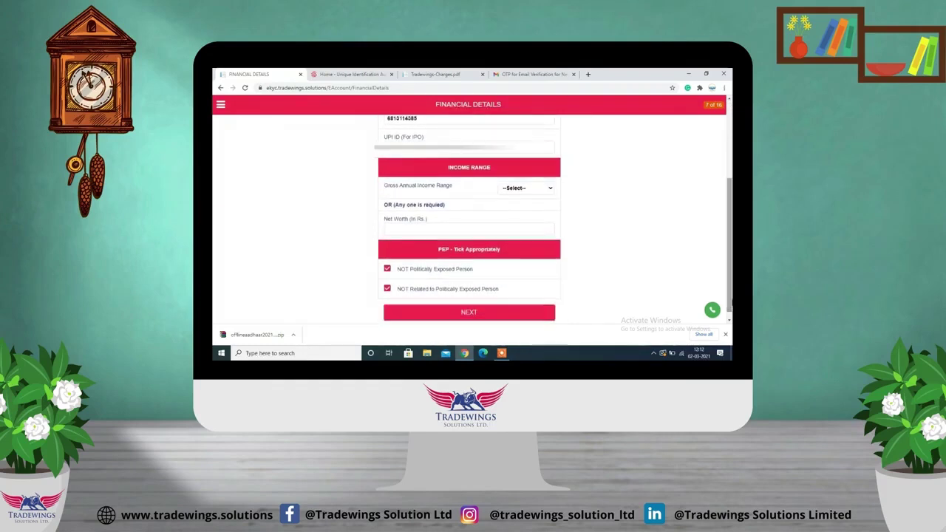
pyautogui.click(548, 189)
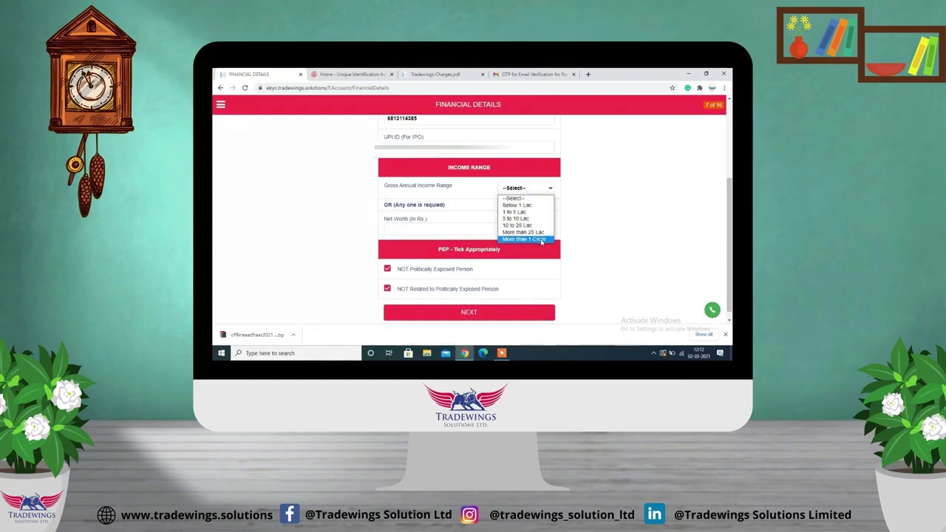
pyautogui.click(534, 206)
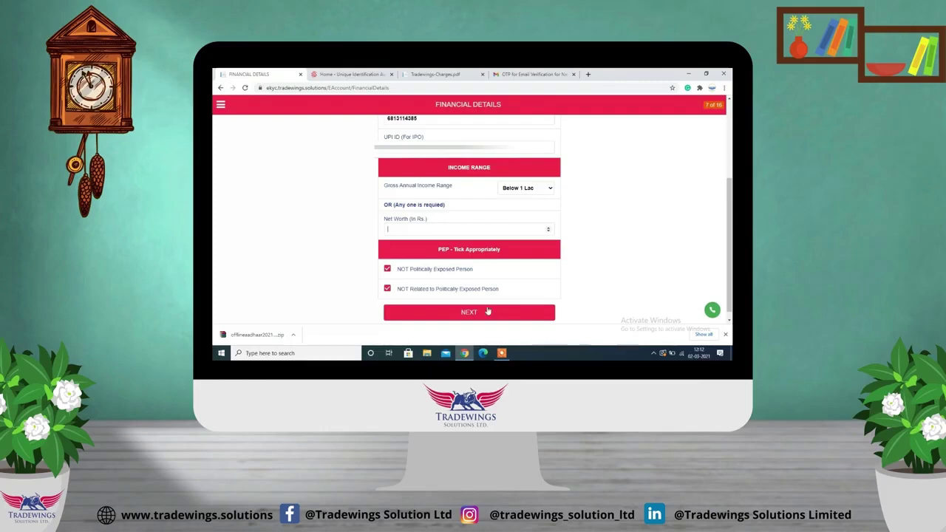
pyautogui.scroll(-1, 730, 244)
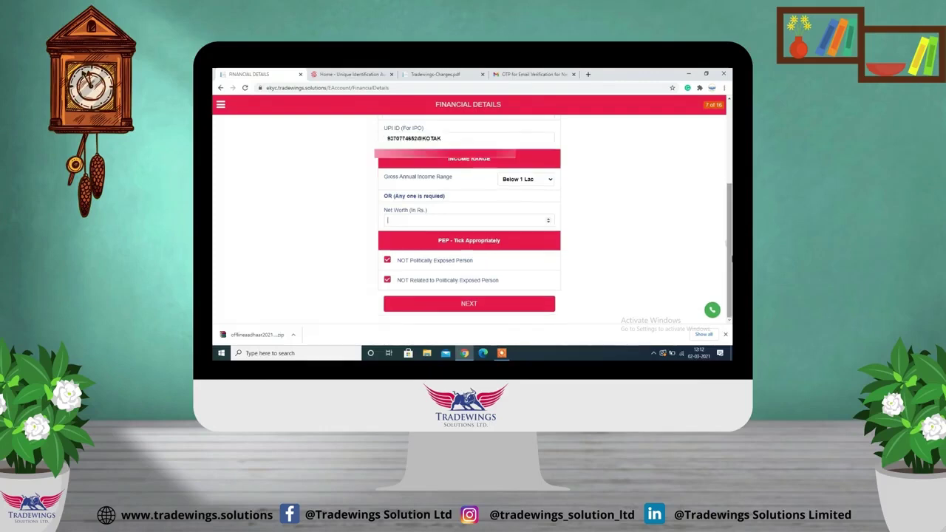
pyautogui.click(498, 304)
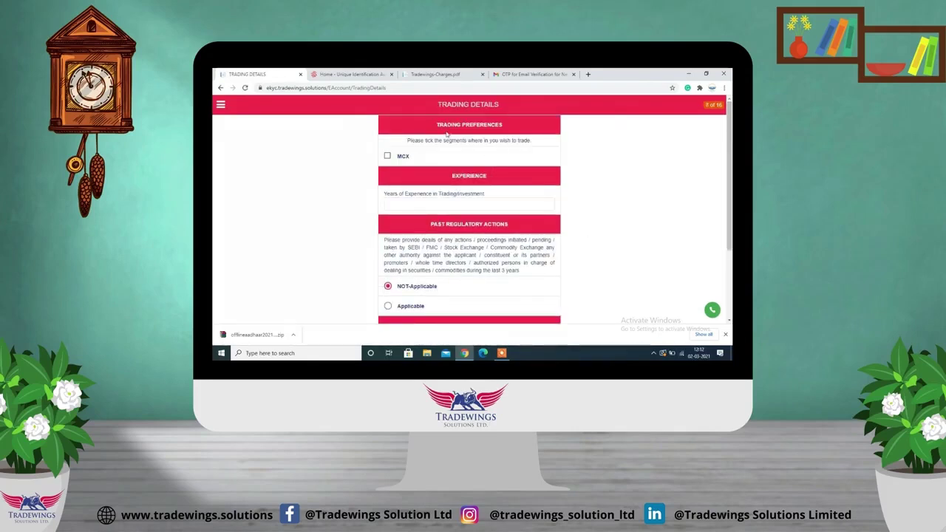
# - Add MCX as a trading segment and submit the trading details
pyautogui.click(388, 156)
pyautogui.scroll(-2, 724, 210)
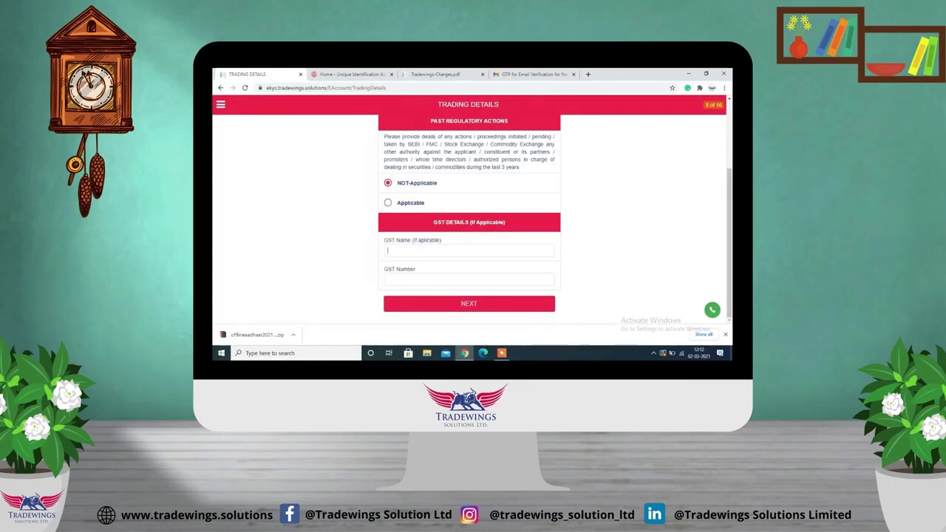
pyautogui.click(466, 309)
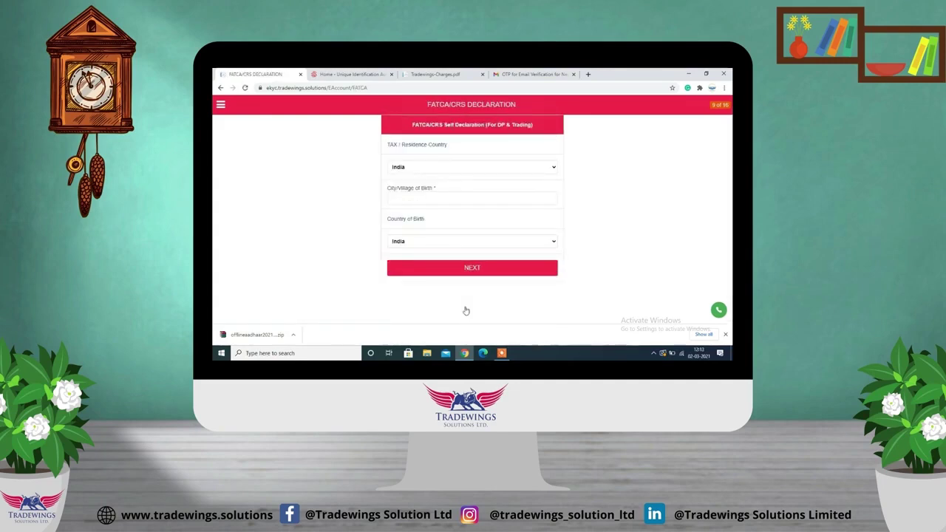
# - Set India as tax residence and birth country, with KOLHAPUR as the city of birth
pyautogui.click(477, 167)
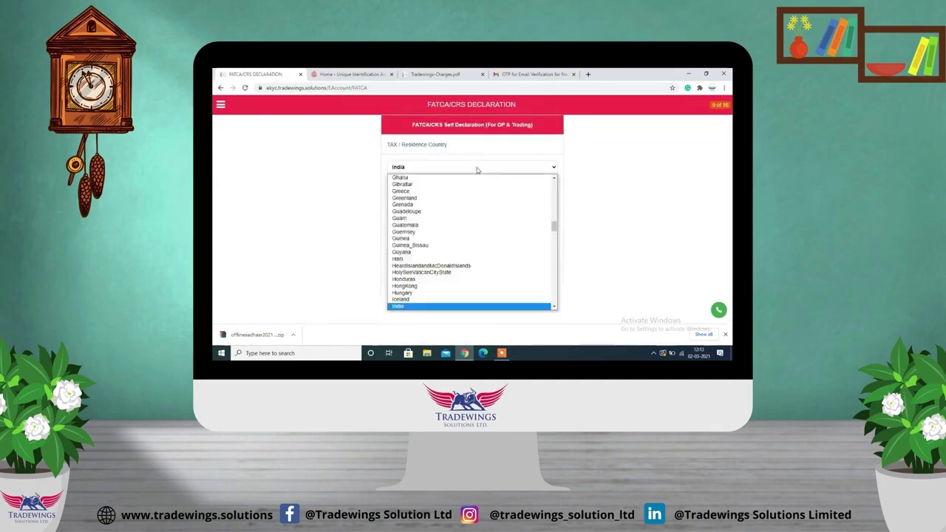
pyautogui.click(481, 299)
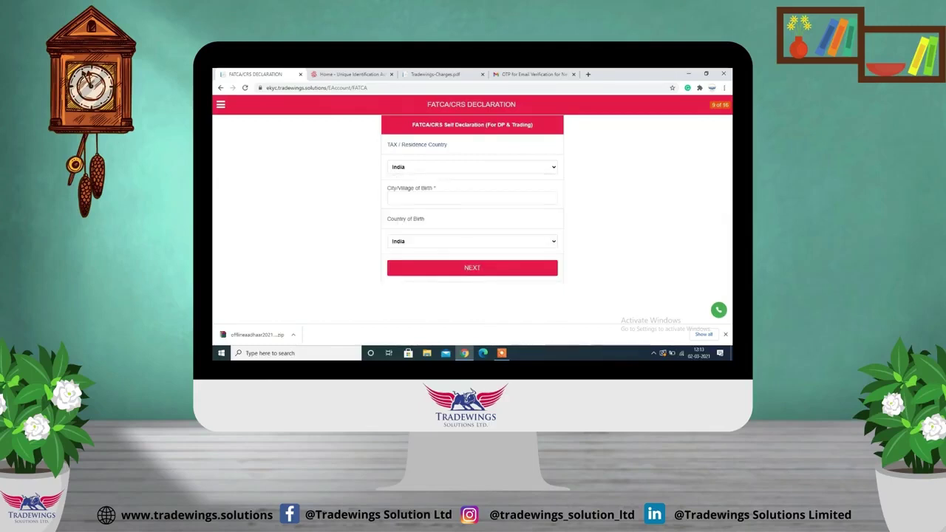
pyautogui.click(459, 194)
pyautogui.write('KOLHAPUR')
pyautogui.click(451, 242)
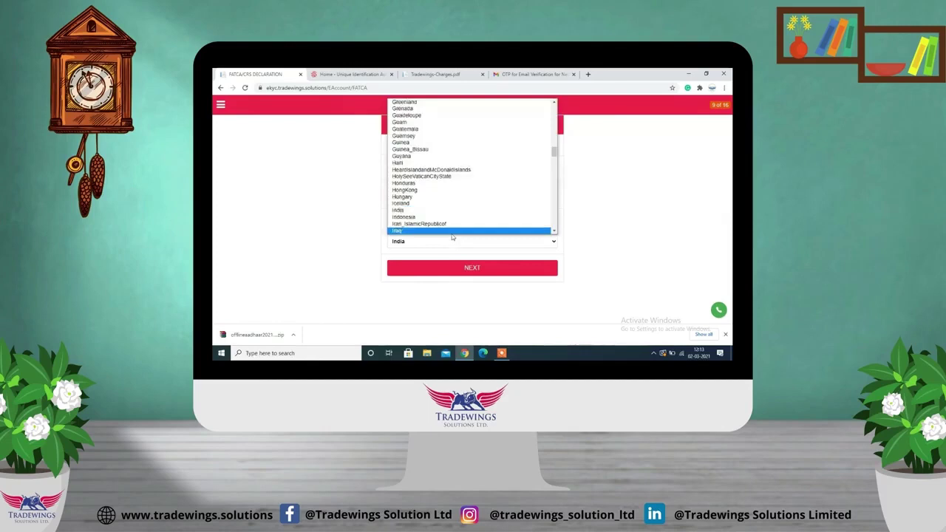
pyautogui.click(449, 210)
# - Submit the FATCA declaration, tick the Aadhar Updation Consent and agree to all terms
pyautogui.click(457, 271)
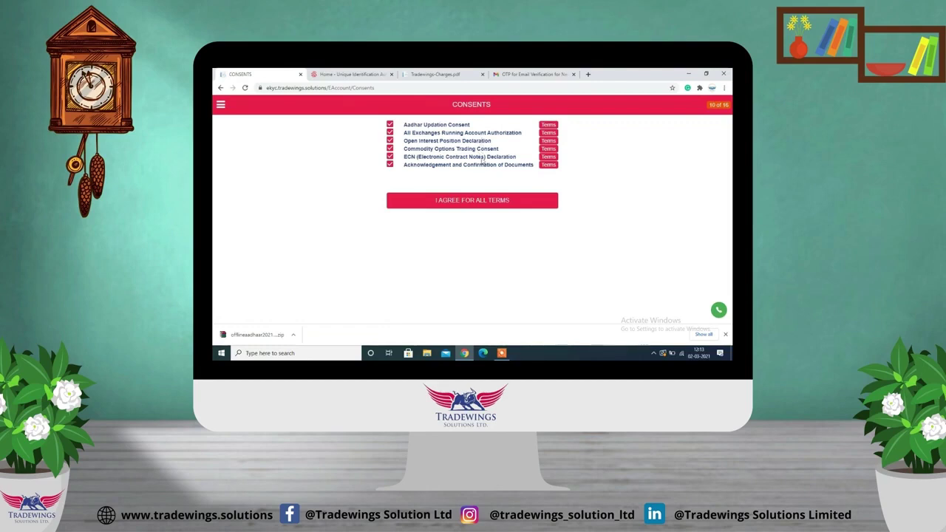
pyautogui.click(389, 125)
pyautogui.click(458, 200)
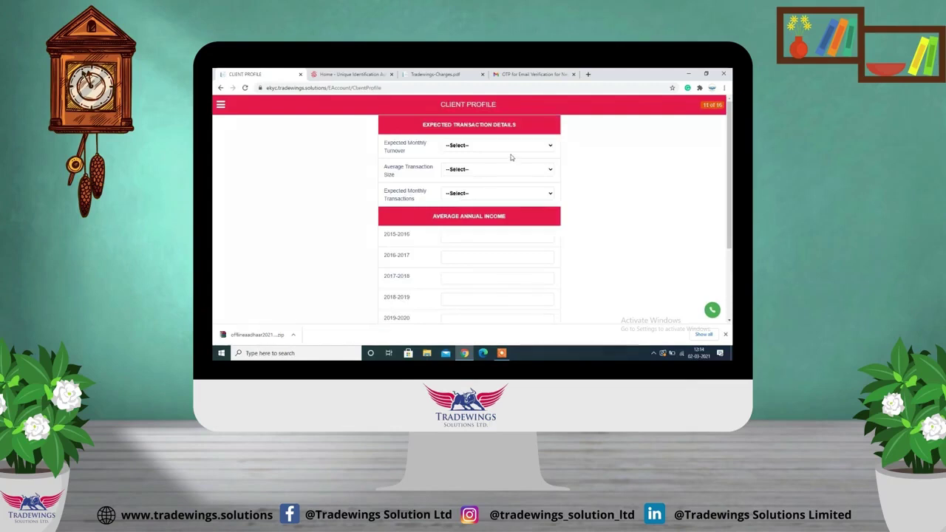
# - Set monthly turnover Upto 10 Lakh, transaction size Upto 50 Thousand, monthly transactions Upto 50
pyautogui.click(496, 145)
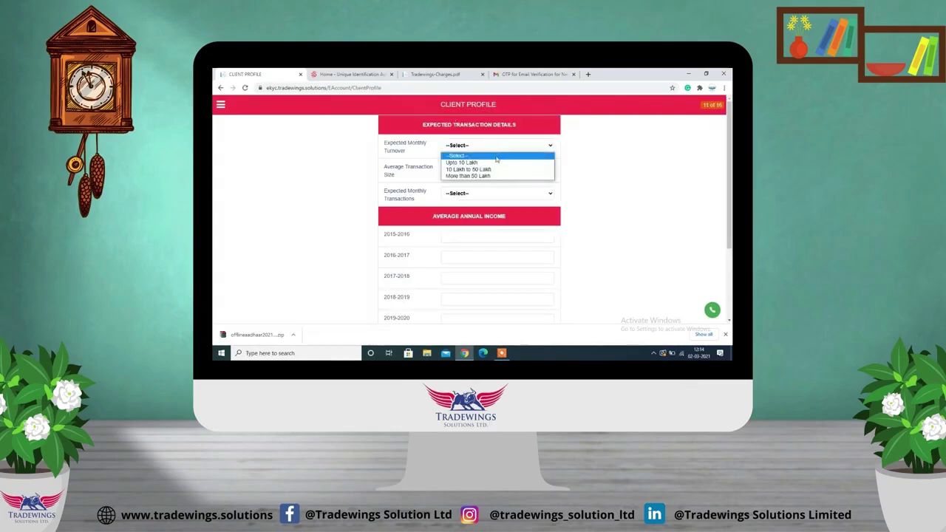
pyautogui.click(496, 162)
pyautogui.click(497, 171)
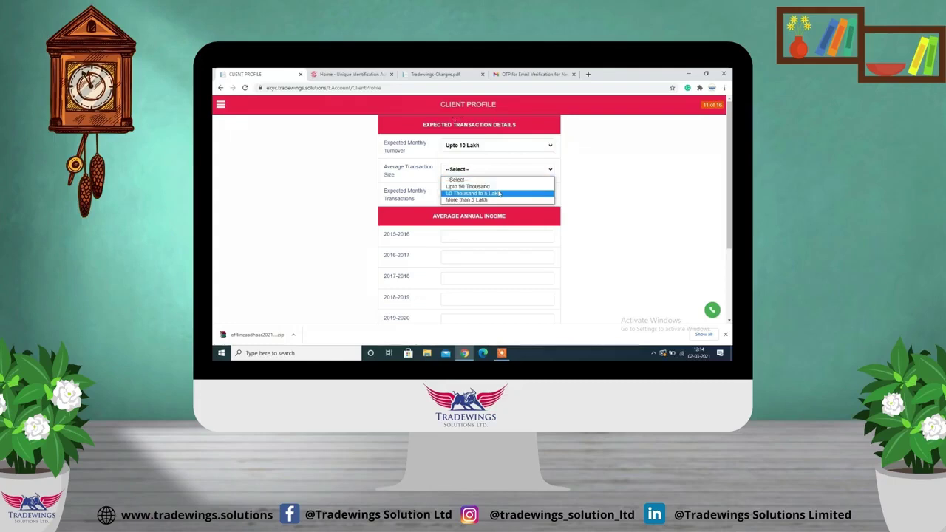
pyautogui.click(497, 186)
pyautogui.click(497, 192)
pyautogui.click(498, 210)
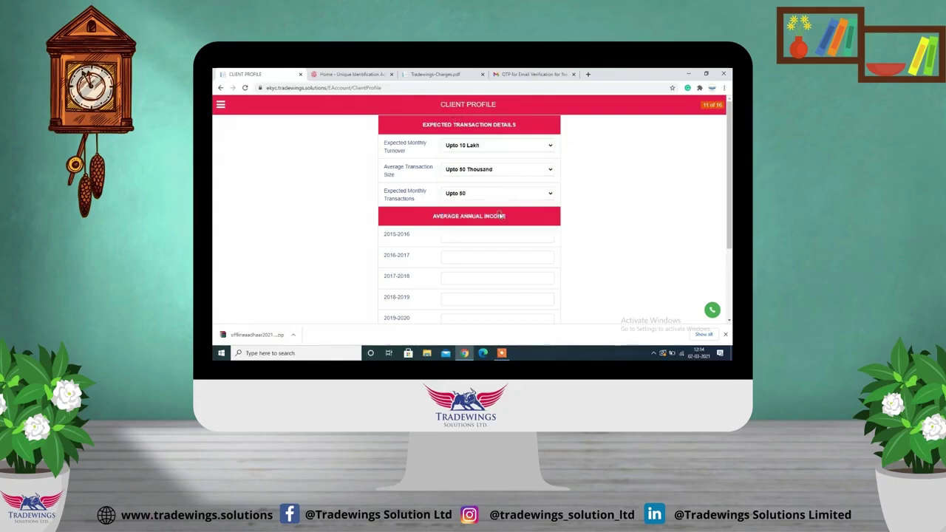
# - Enter yearly incomes of 100000, 200000, 30000 and 500000
pyautogui.scroll(-2, 731, 238)
pyautogui.scroll(-1, 732, 238)
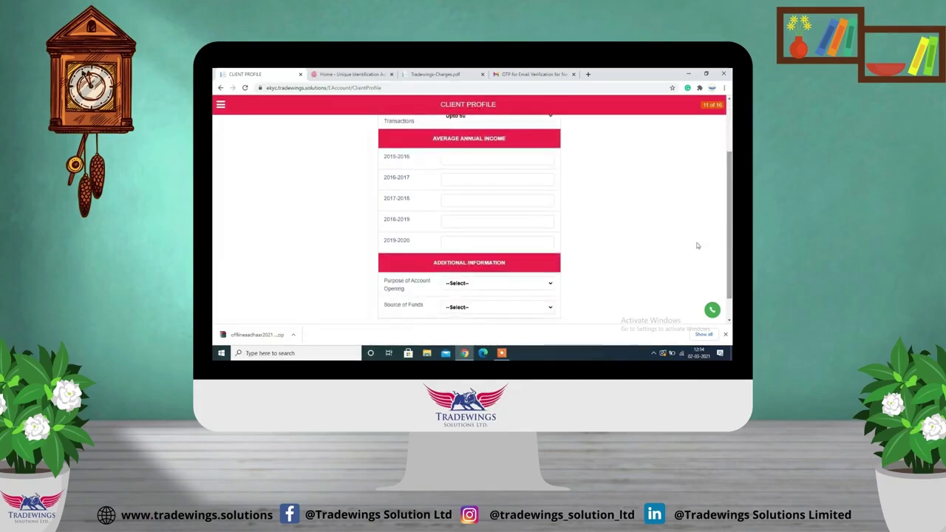
pyautogui.write('100000')
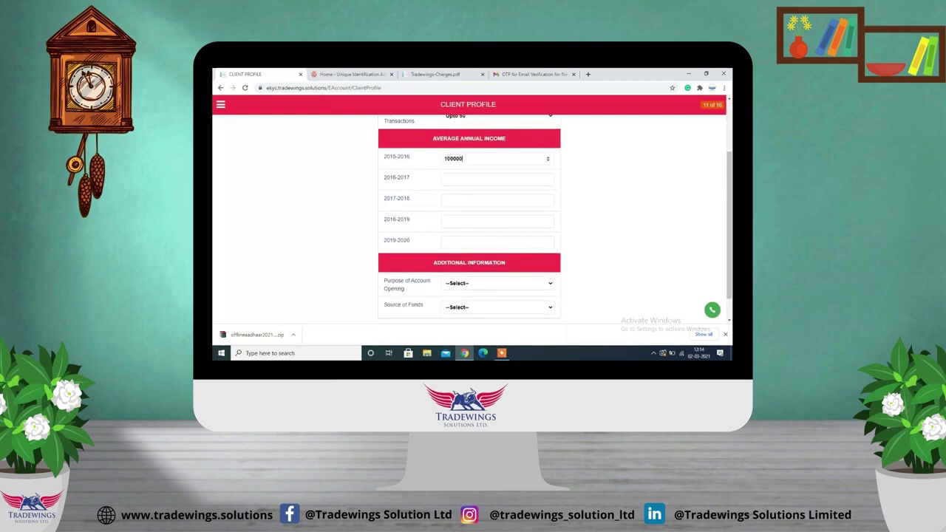
pyautogui.click(507, 179)
pyautogui.write('200000')
pyautogui.click(507, 200)
pyautogui.write('30000')
pyautogui.click(472, 242)
pyautogui.write('500000')
# - Choose Investment as account purpose and Business as source of funds, then continue
pyautogui.scroll(-1, 486, 263)
pyautogui.click(507, 258)
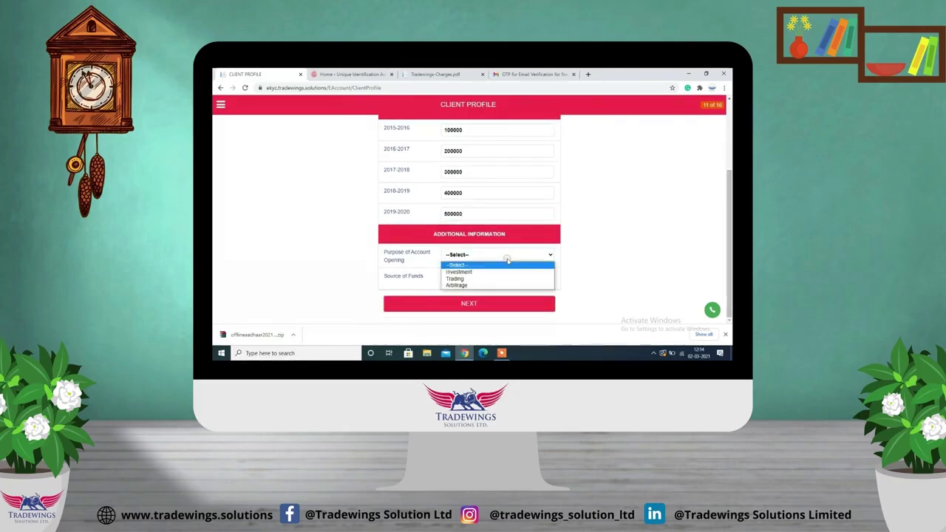
pyautogui.click(497, 272)
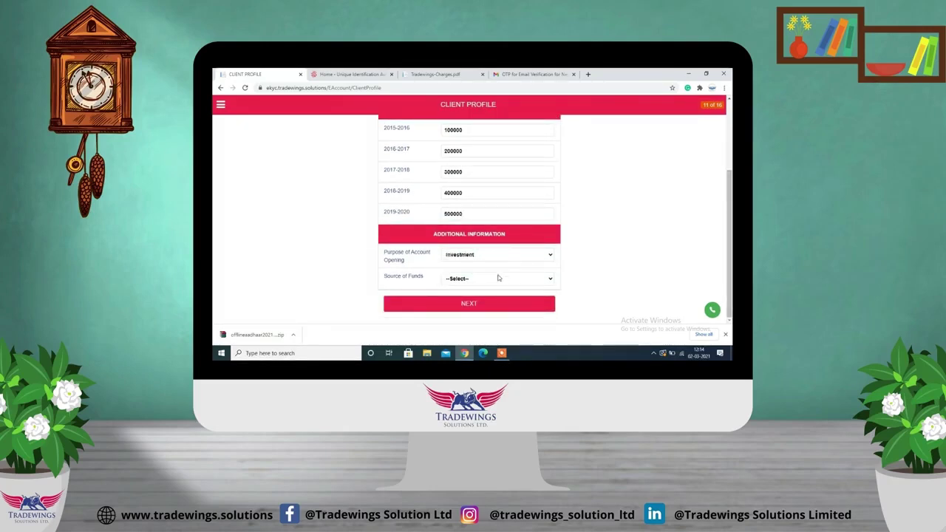
pyautogui.click(498, 278)
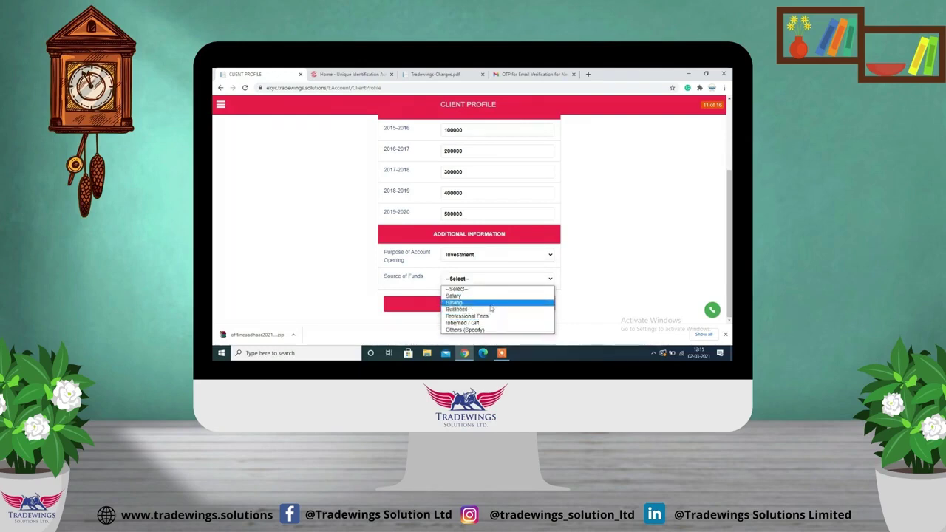
pyautogui.click(491, 309)
pyautogui.click(489, 306)
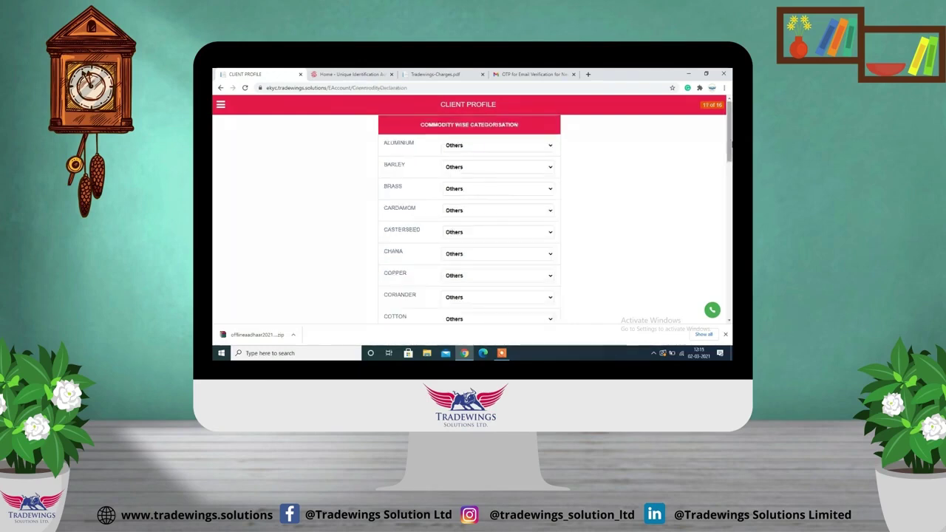
# - Keep Aluminium and every other commodity categorised as Others and submit the list
pyautogui.scroll(-10, 469, 222)
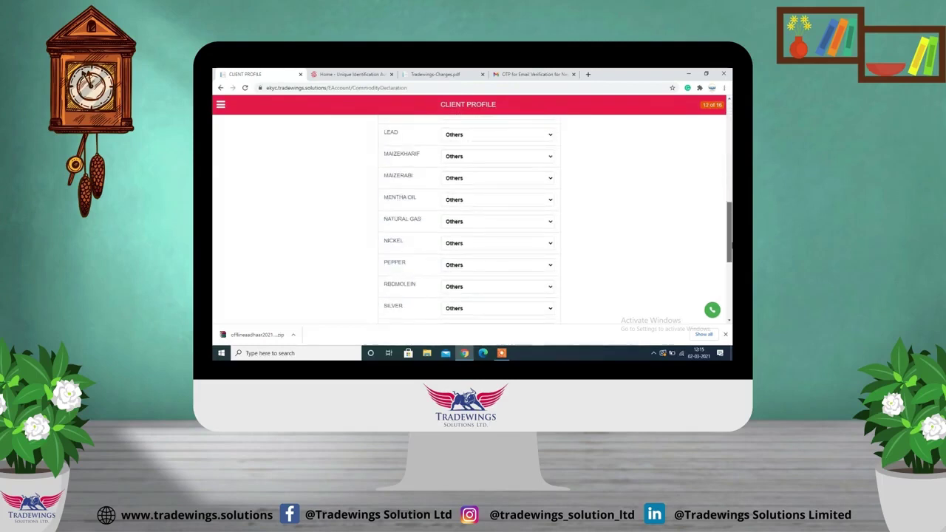
pyautogui.scroll(-10, 469, 222)
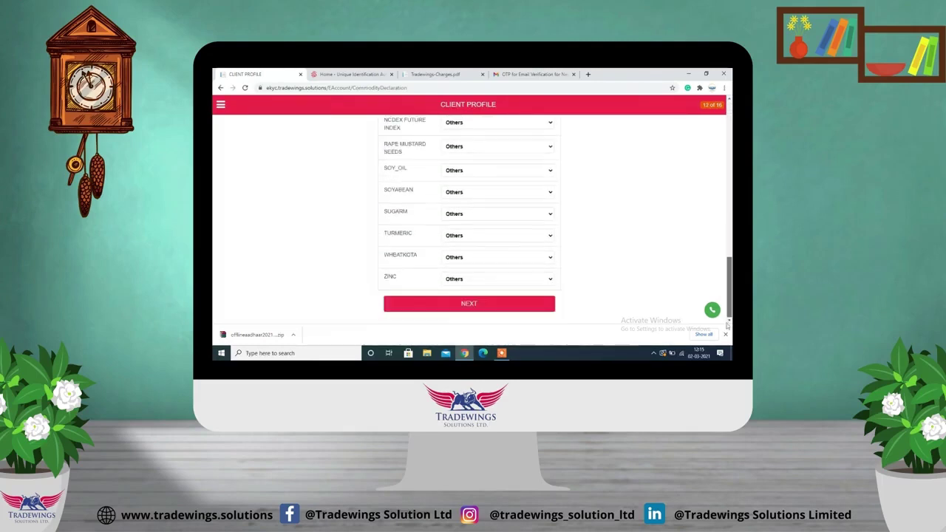
pyautogui.moveTo(729, 316); pyautogui.dragTo(698, 143)
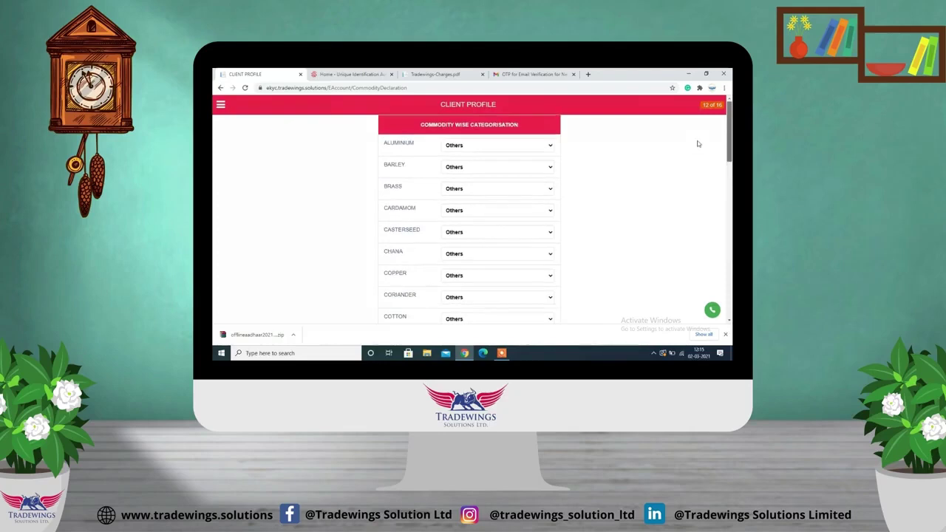
pyautogui.click(523, 146)
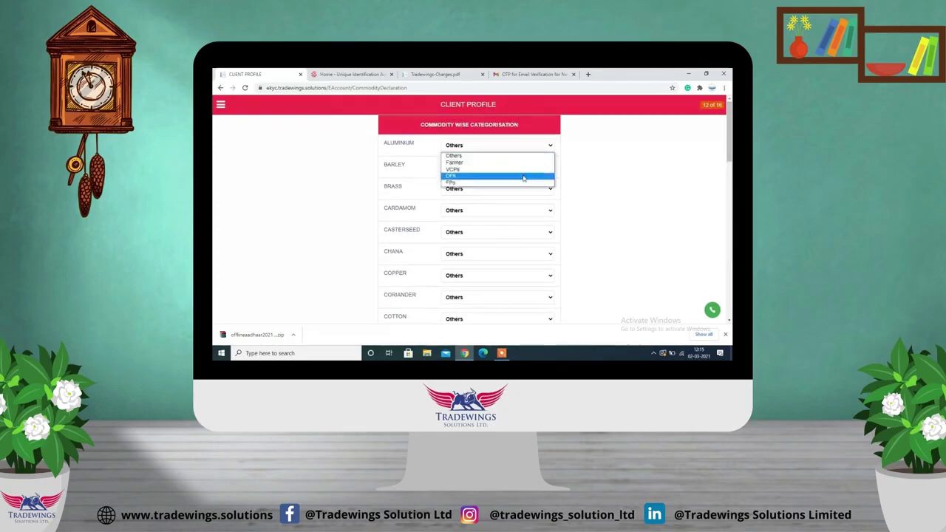
pyautogui.click(522, 157)
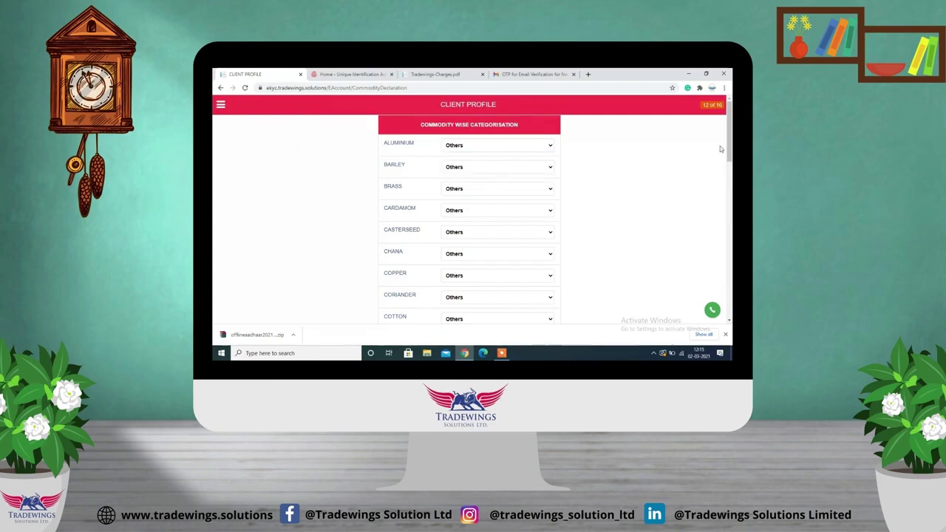
pyautogui.moveTo(729, 148); pyautogui.dragTo(729, 296)
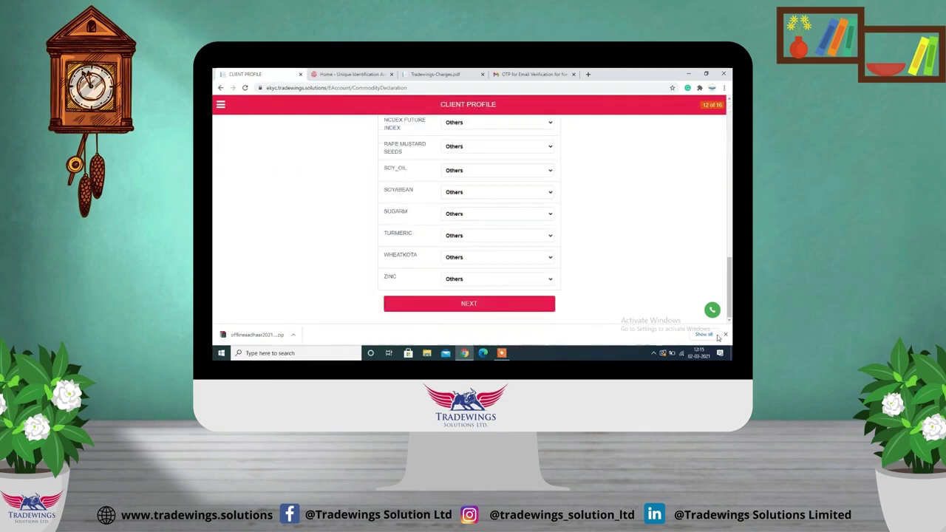
pyautogui.click(513, 311)
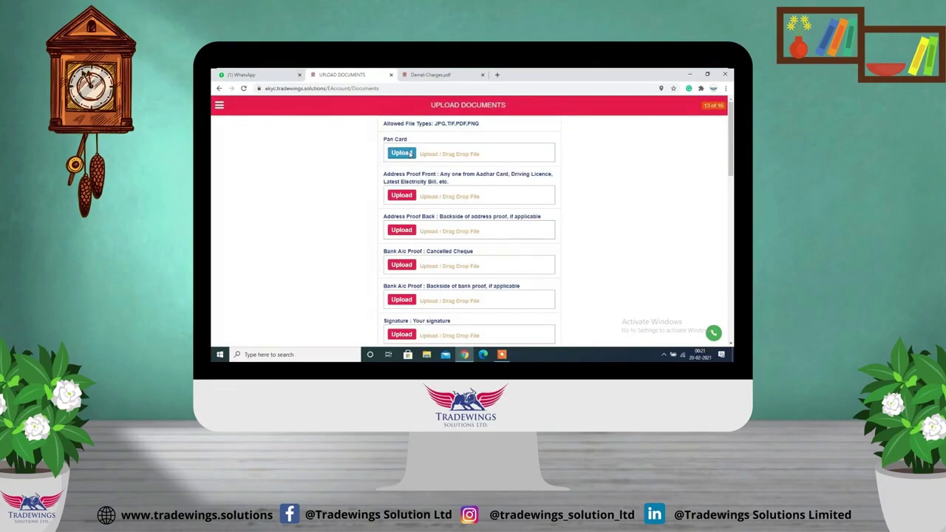
# - Upload the PAN CARD image and the AADHAR CARD image as address proof front
pyautogui.click(410, 153)
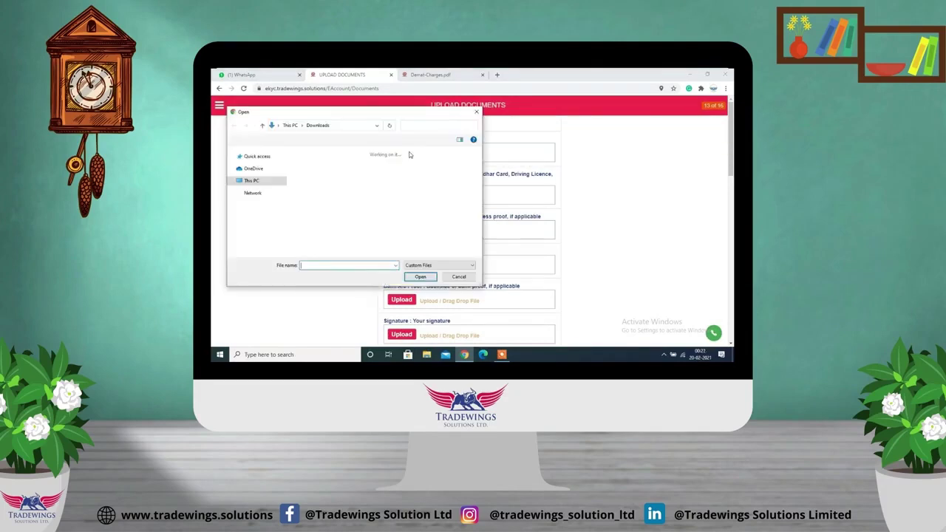
pyautogui.doubleClick(314, 231)
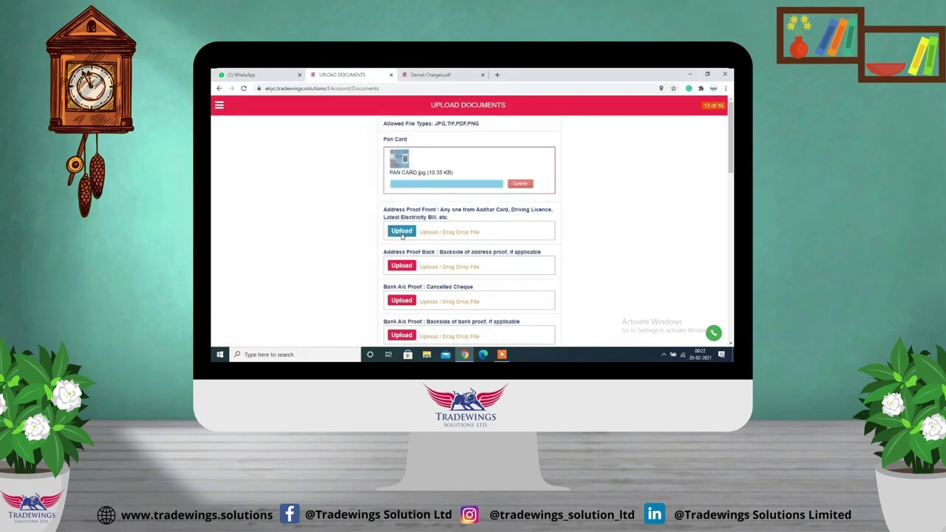
pyautogui.click(402, 232)
pyautogui.click(407, 174)
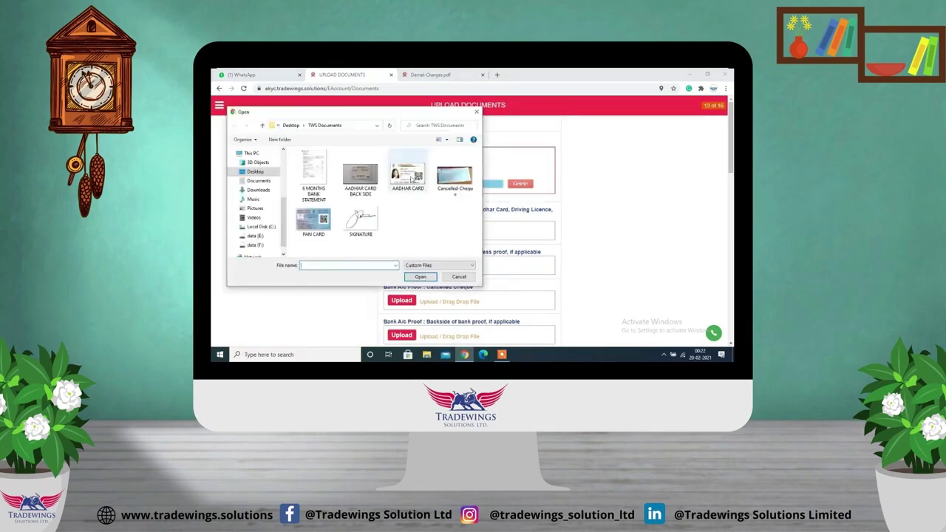
pyautogui.click(414, 277)
# - Upload the AADHAR CARD BACK SIDE image and the cancelled cheque image
pyautogui.scroll(-2, 399, 236)
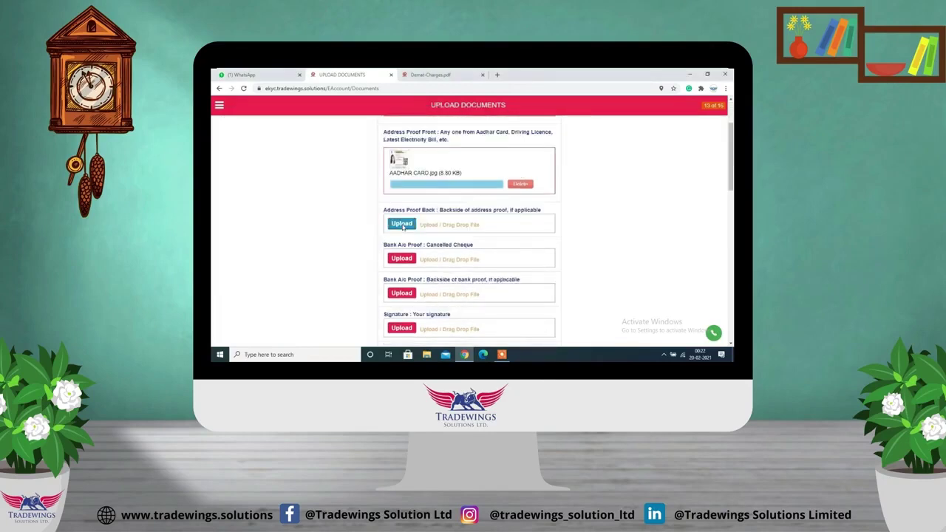
pyautogui.click(403, 225)
pyautogui.click(363, 177)
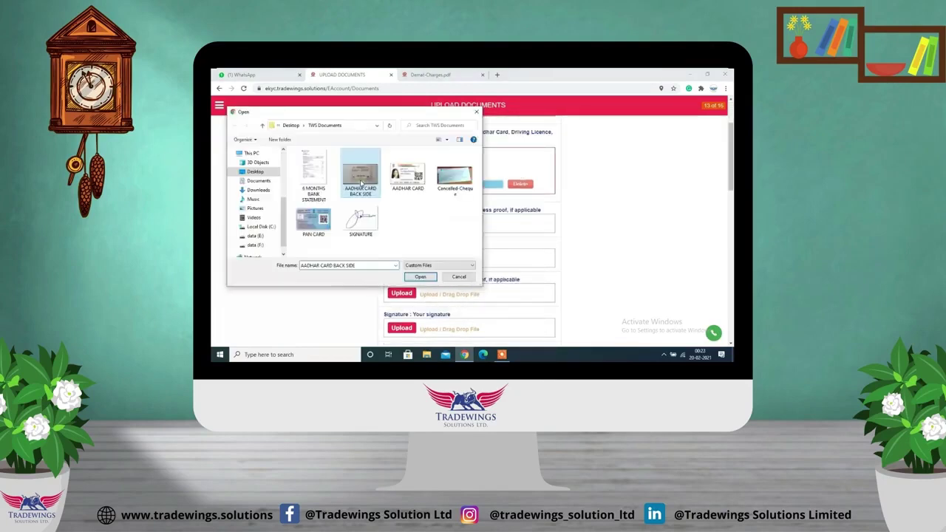
pyautogui.click(414, 278)
pyautogui.scroll(-3, 732, 199)
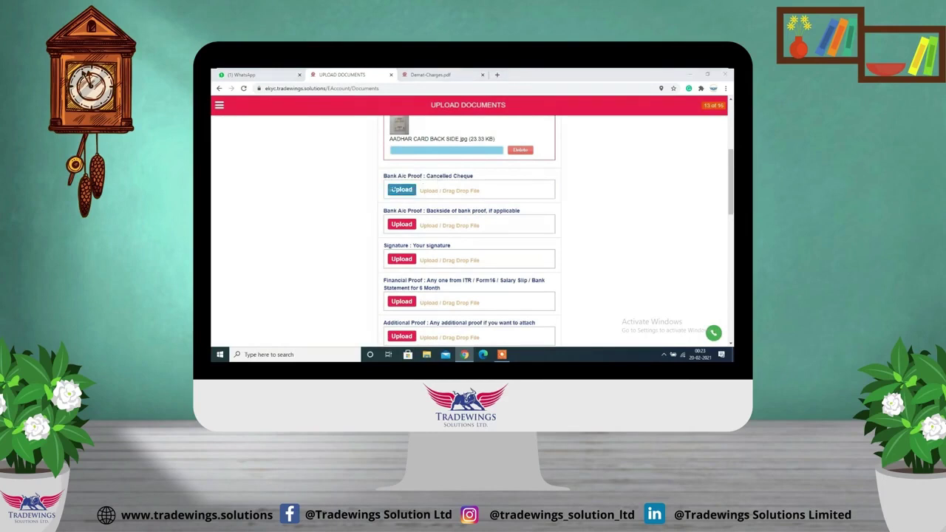
pyautogui.click(401, 189)
pyautogui.click(454, 185)
pyautogui.click(417, 279)
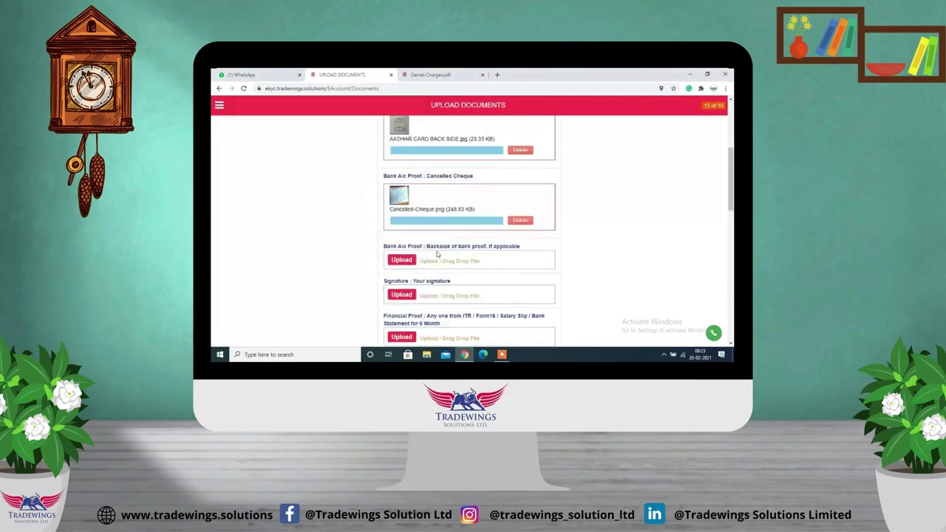
# - Upload the SIGNATURE image
pyautogui.scroll(-1, 731, 185)
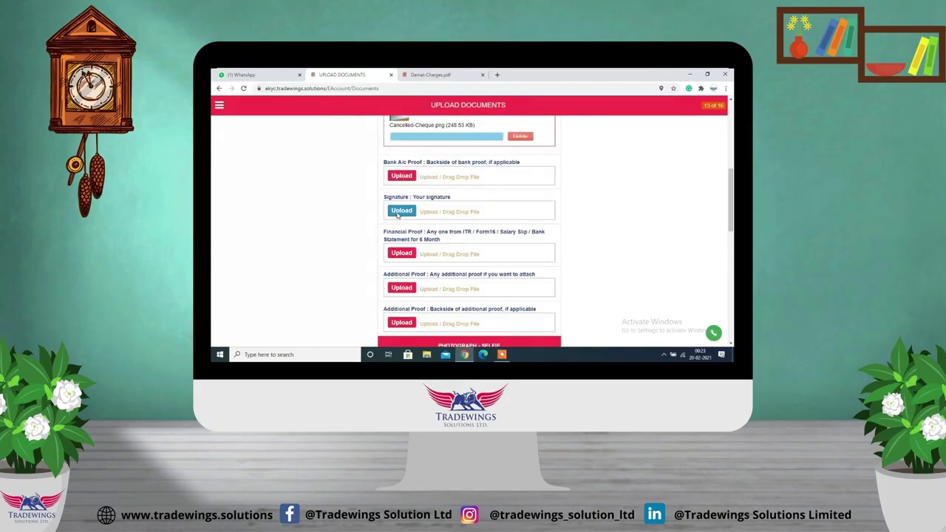
pyautogui.click(399, 211)
pyautogui.click(361, 222)
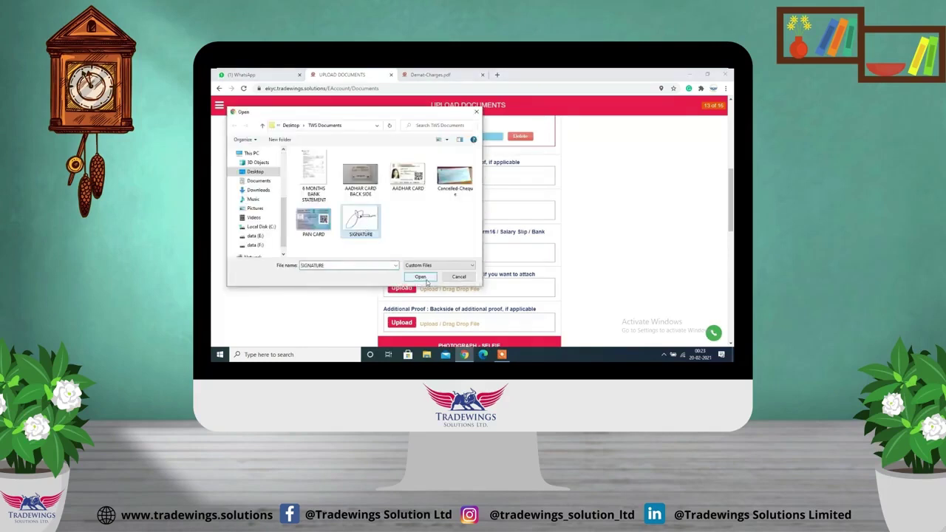
pyautogui.click(421, 279)
pyautogui.scroll(-1, 426, 281)
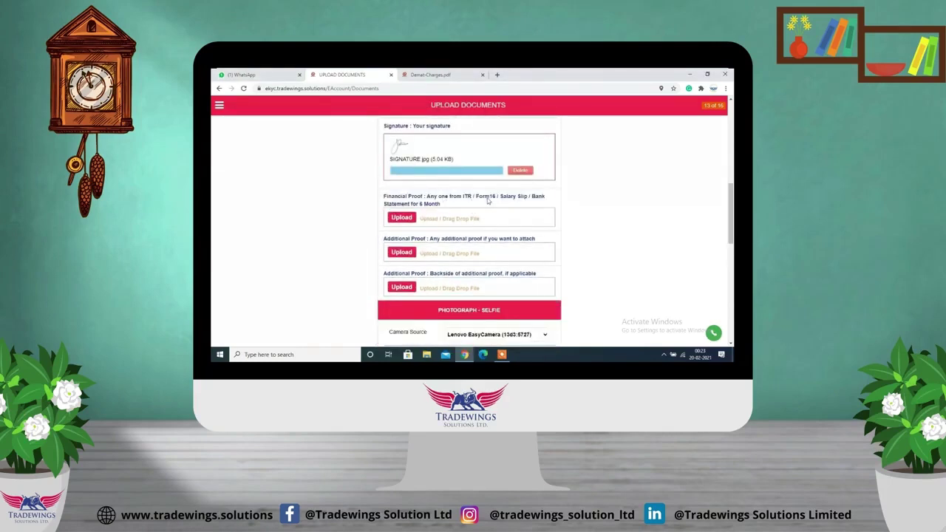
# - Attach the 6 MONTHS BANK STATEMENT file as financial proof
pyautogui.click(399, 217)
pyautogui.click(313, 173)
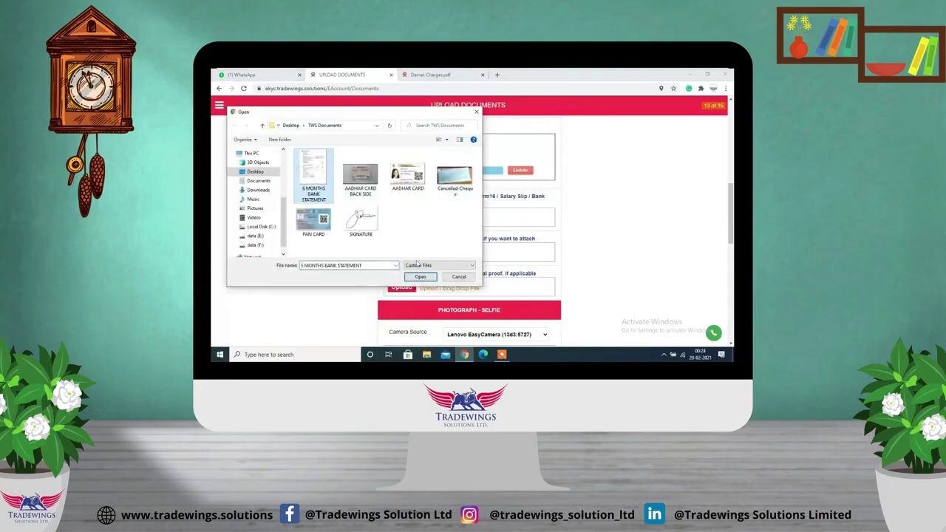
pyautogui.click(420, 276)
pyautogui.scroll(-1, 522, 211)
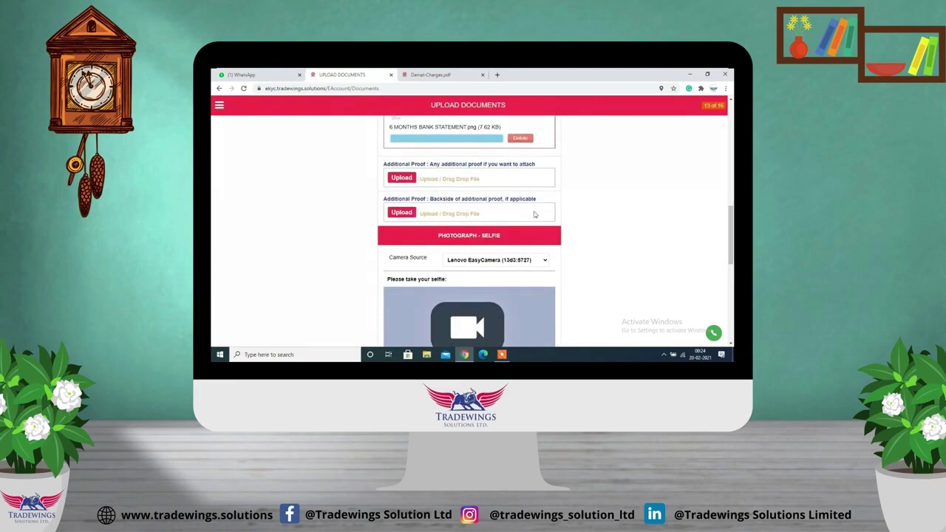
pyautogui.scroll(-1, 535, 215)
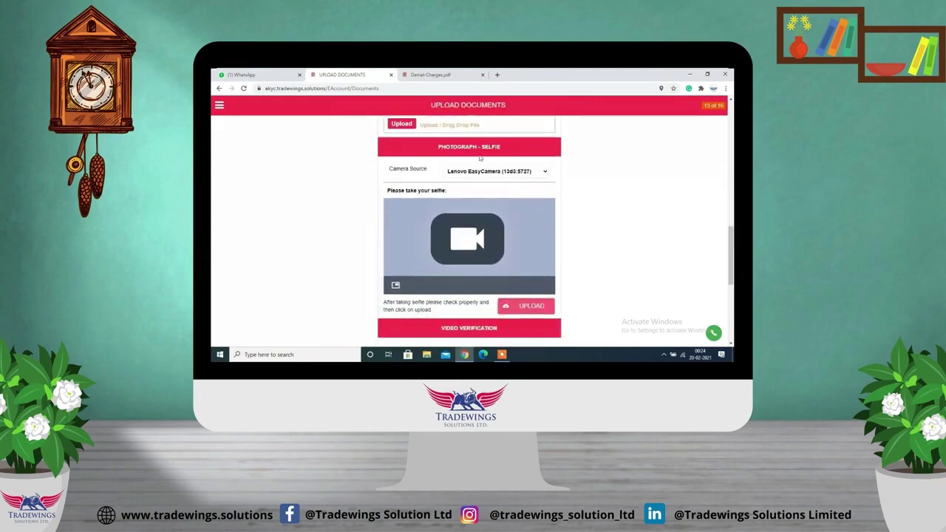
# - Capture a selfie with Lenovo EasyCamera, upload it and acknowledge the success message
pyautogui.click(512, 171)
pyautogui.click(513, 183)
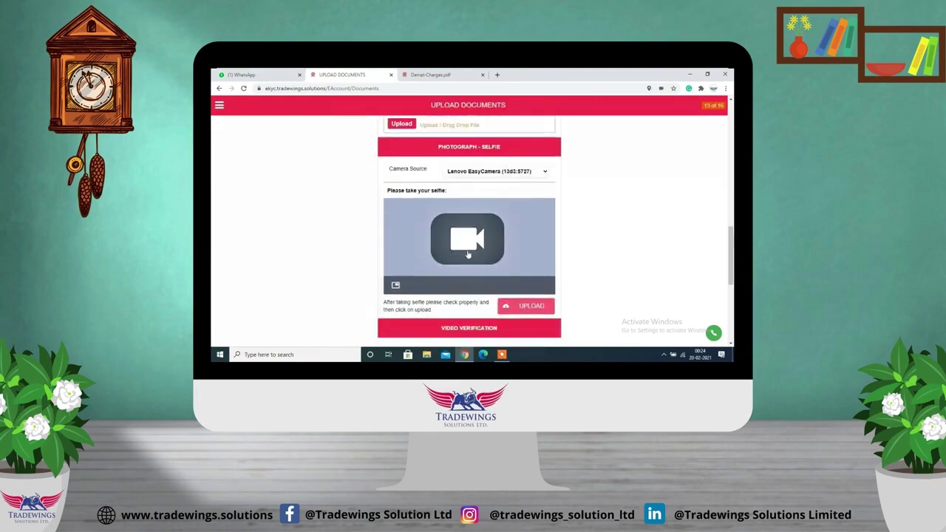
pyautogui.click(467, 253)
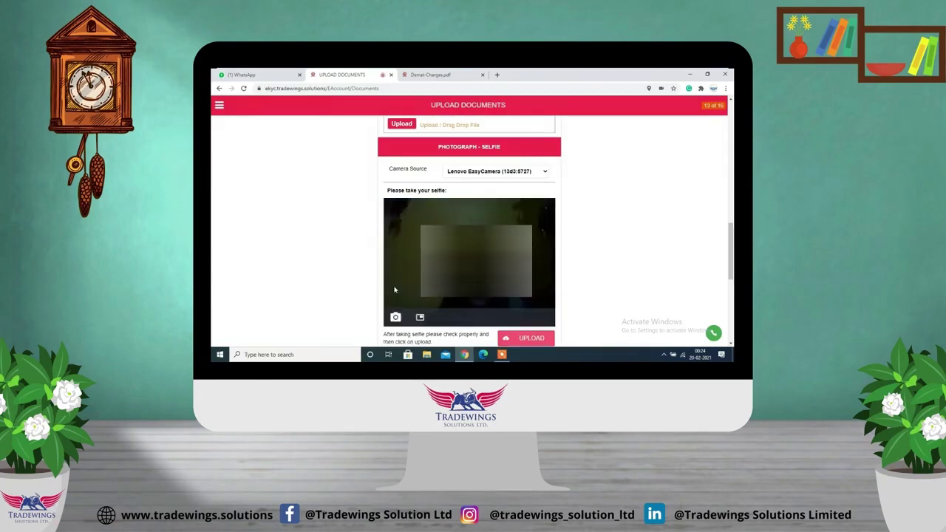
pyautogui.scroll(-1, 395, 289)
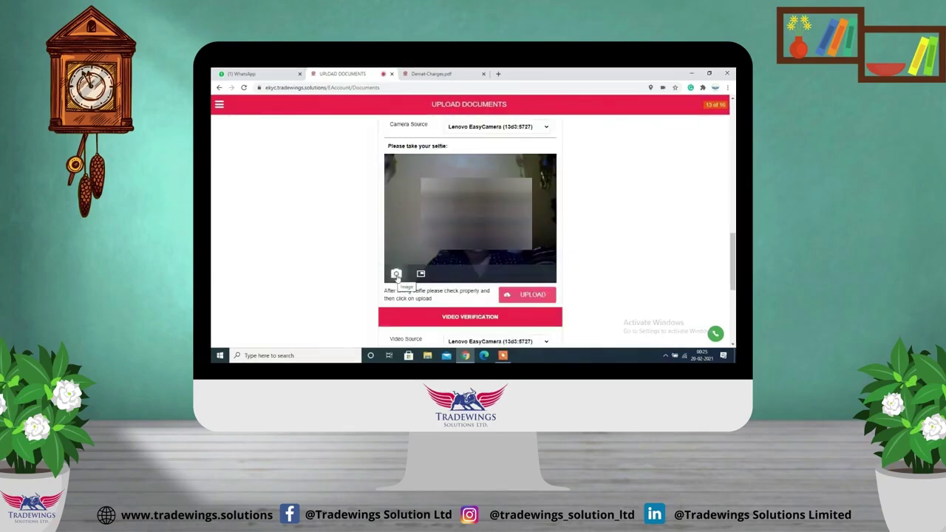
pyautogui.click(396, 275)
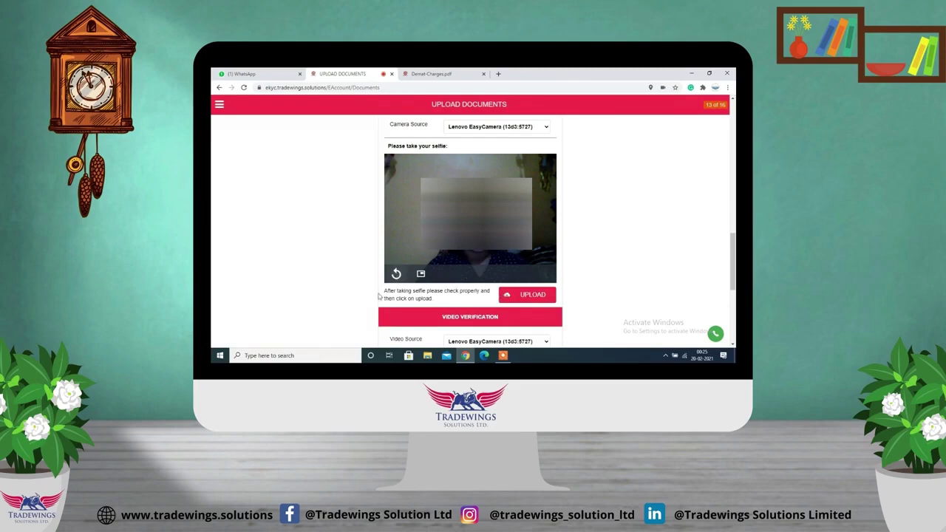
pyautogui.click(526, 298)
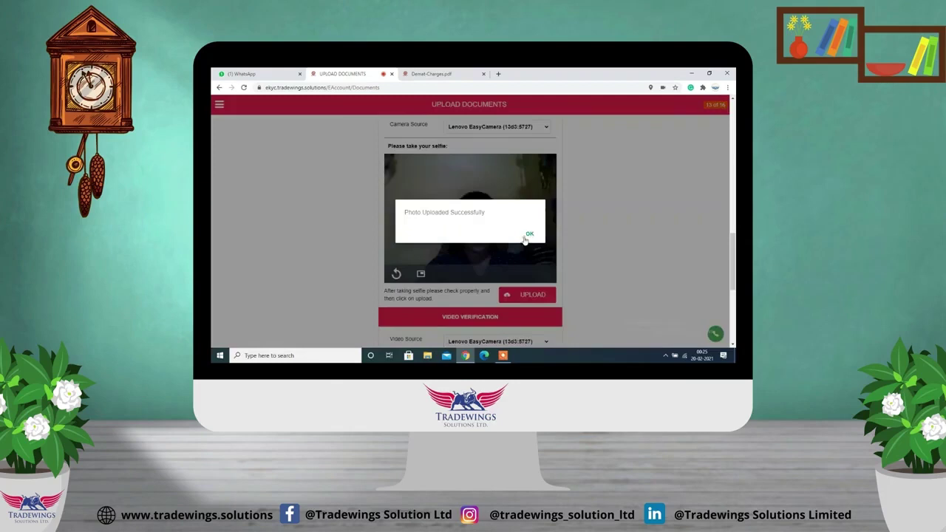
pyautogui.click(525, 236)
pyautogui.scroll(-2, 525, 236)
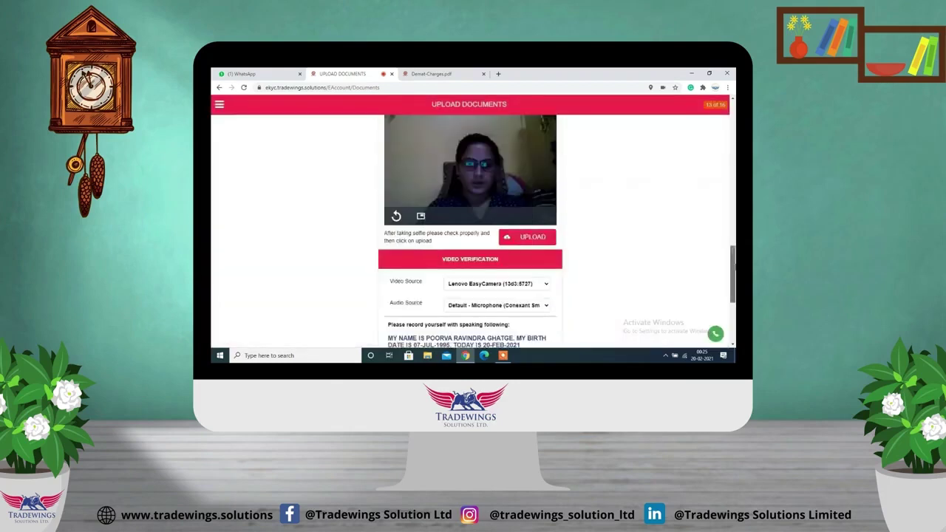
pyautogui.scroll(-2, 470, 231)
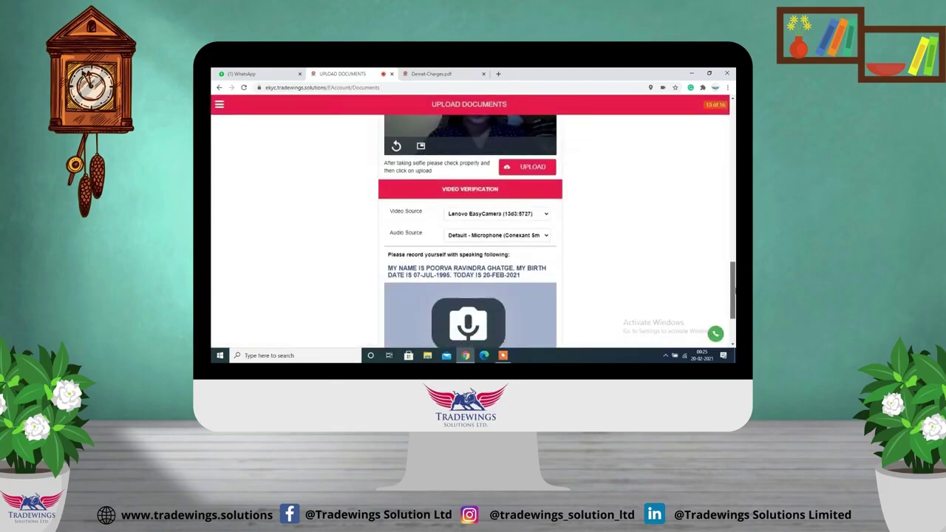
pyautogui.scroll(-1, 469, 231)
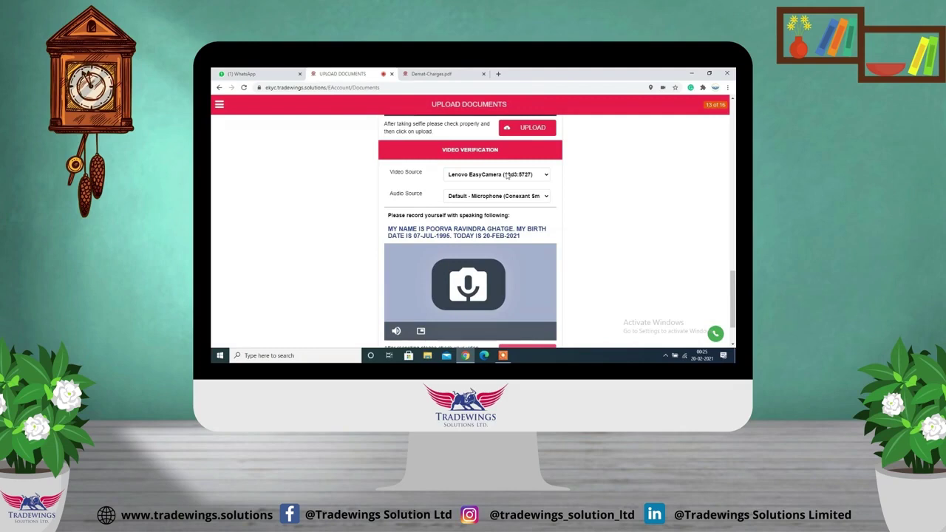
pyautogui.click(506, 174)
pyautogui.click(505, 186)
pyautogui.click(507, 195)
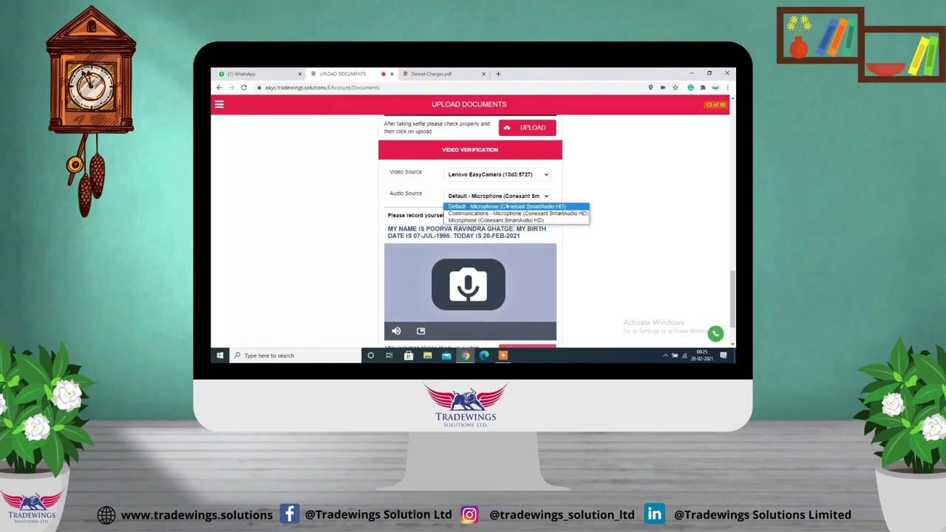
pyautogui.click(507, 207)
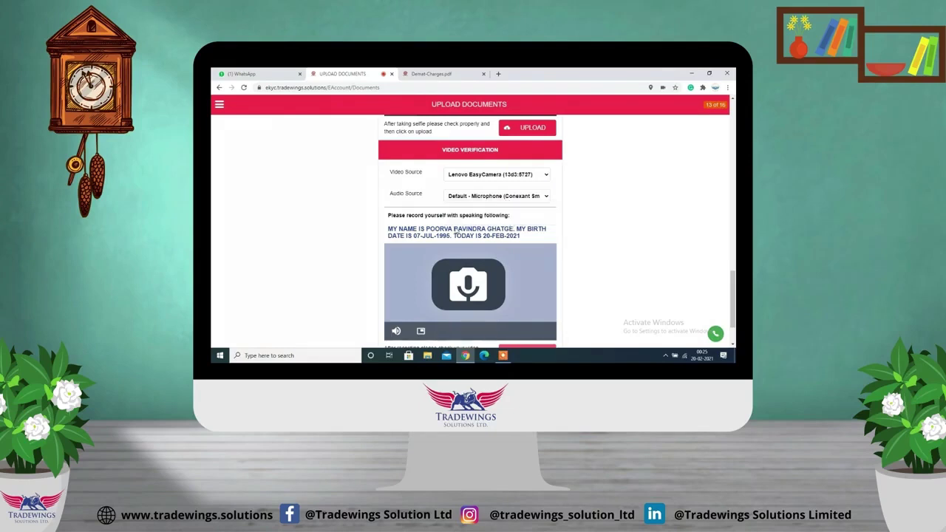
pyautogui.scroll(-1, 428, 220)
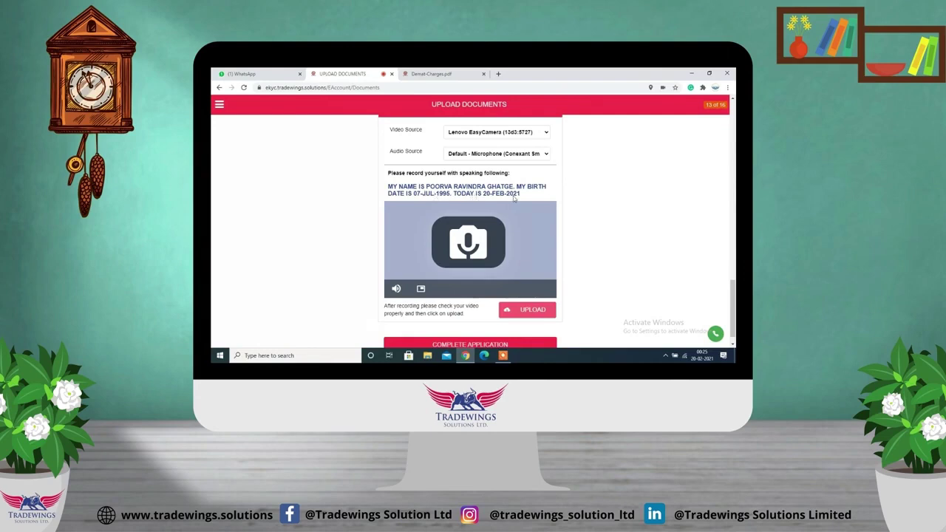
# - Record a 14-second verification video, upload it, and complete the application
pyautogui.moveTo(398, 291)
pyautogui.click(473, 255)
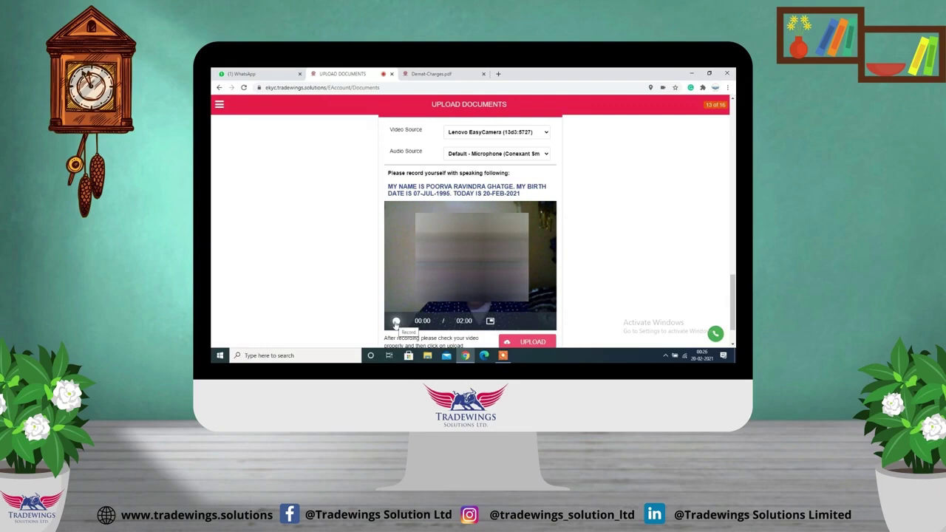
pyautogui.click(396, 323)
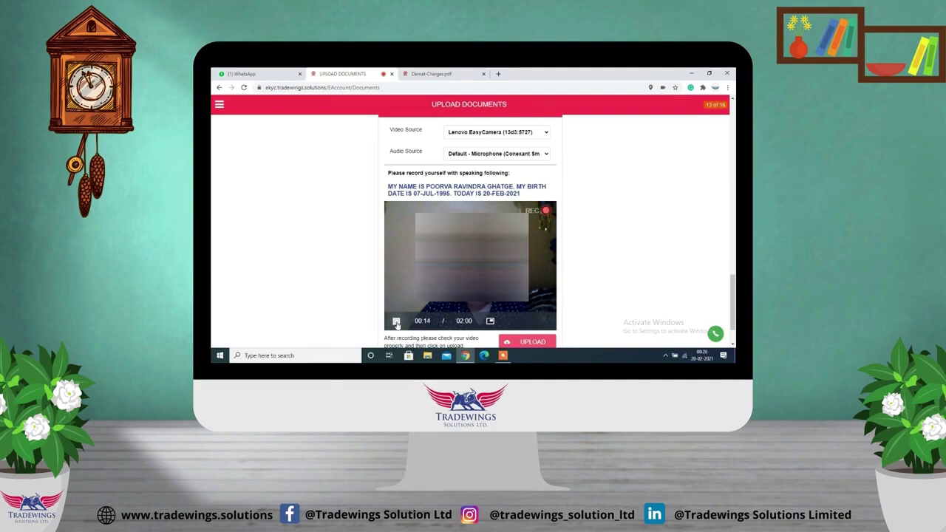
pyautogui.click(396, 323)
pyautogui.scroll(-1, 396, 323)
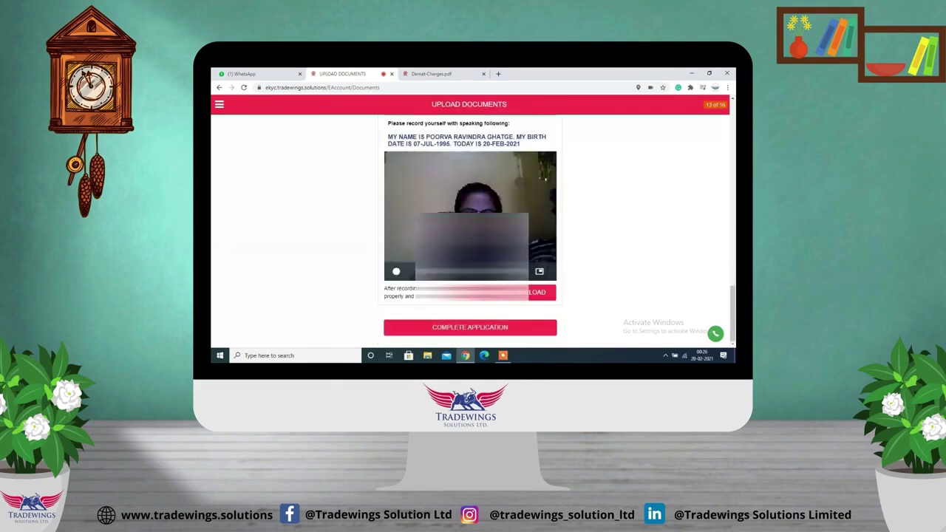
pyautogui.click(535, 297)
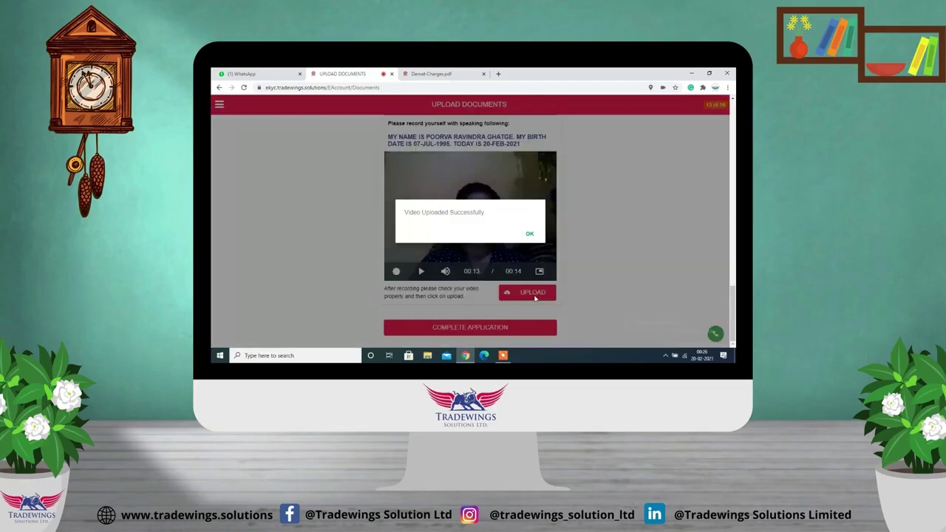
pyautogui.click(531, 234)
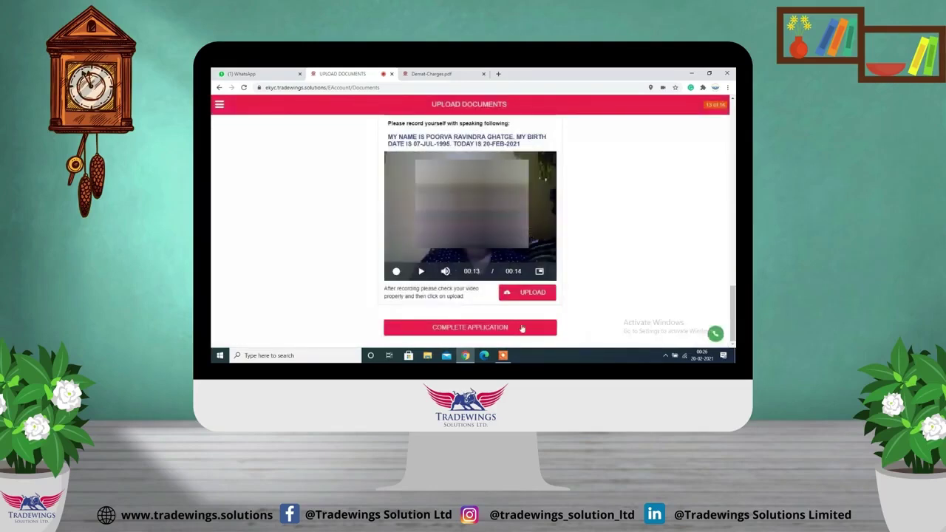
pyautogui.click(521, 328)
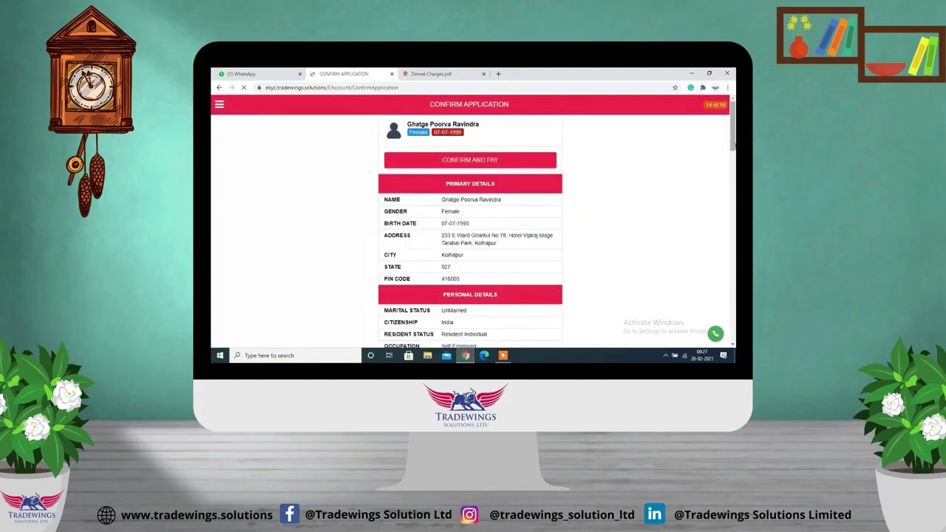
pyautogui.scroll(-3, 470, 229)
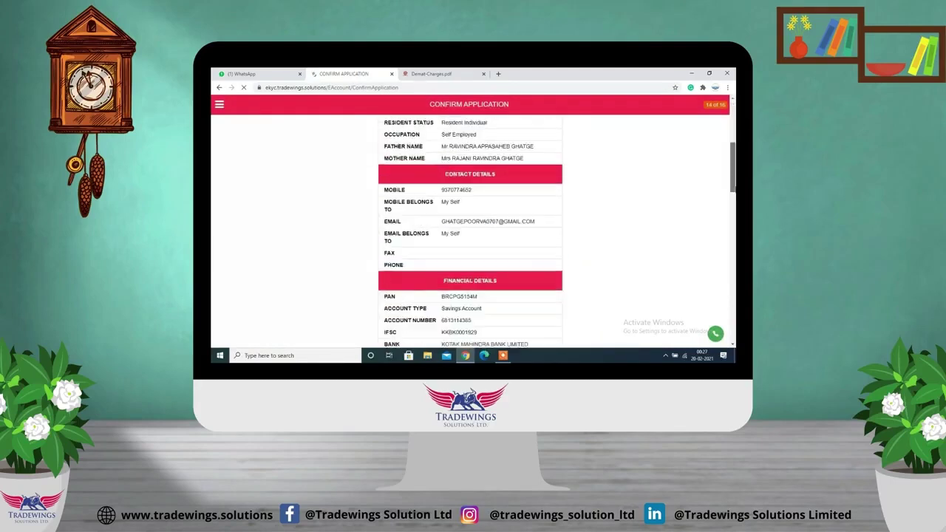
pyautogui.scroll(-8, 470, 229)
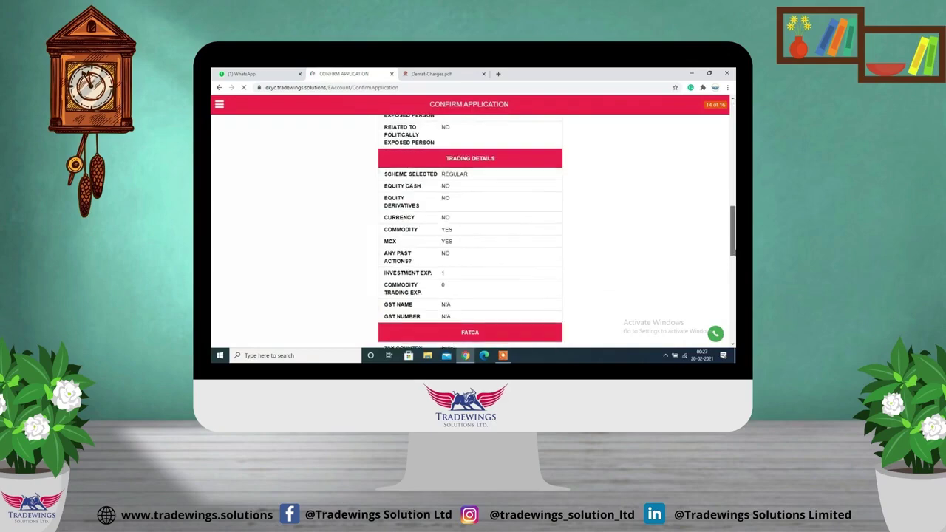
pyautogui.scroll(-8, 470, 229)
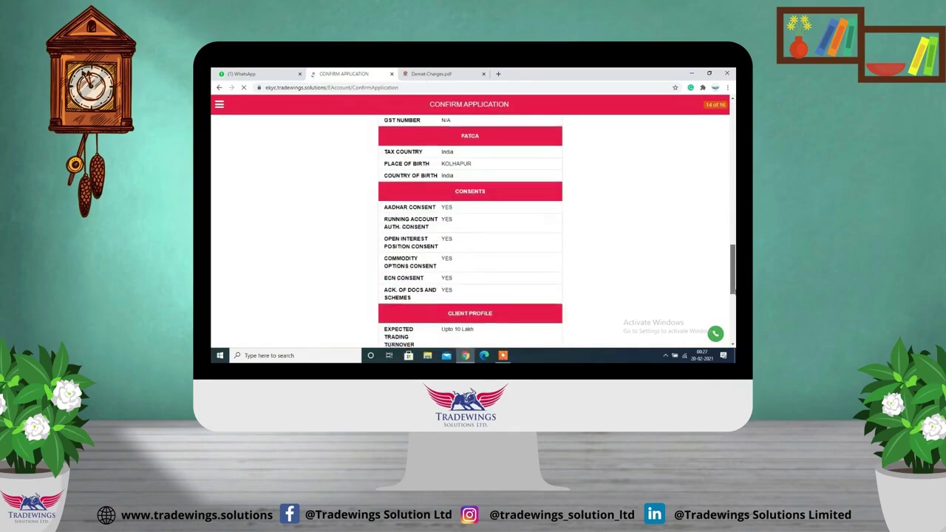
pyautogui.scroll(-6, 470, 229)
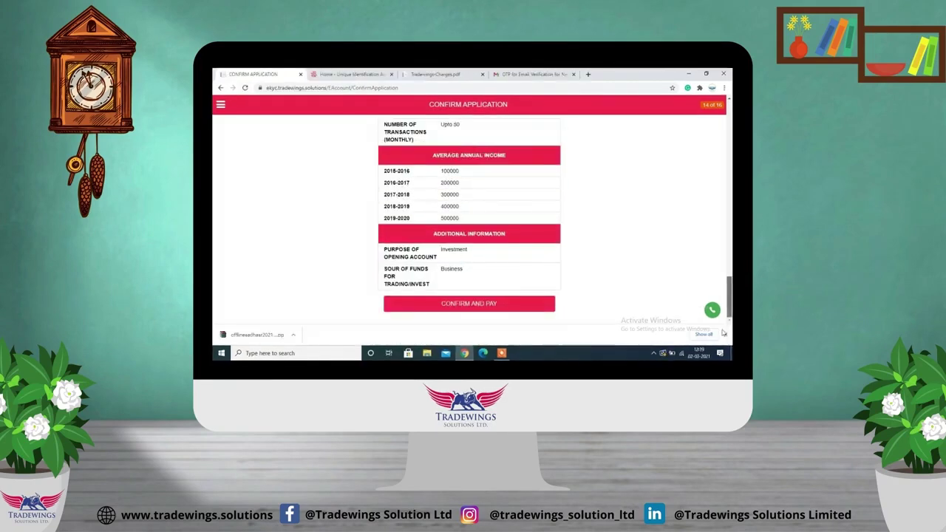
pyautogui.click(517, 303)
# - Pay the ₹5 charge via UPI / QR, then log out from the Approval page
pyautogui.scroll(-2, 535, 263)
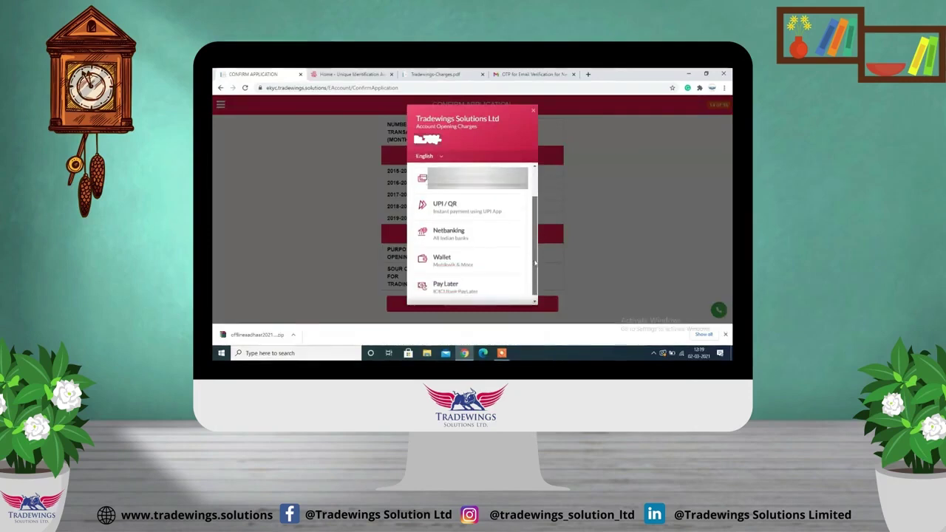
pyautogui.scroll(2, 517, 251)
pyautogui.click(486, 245)
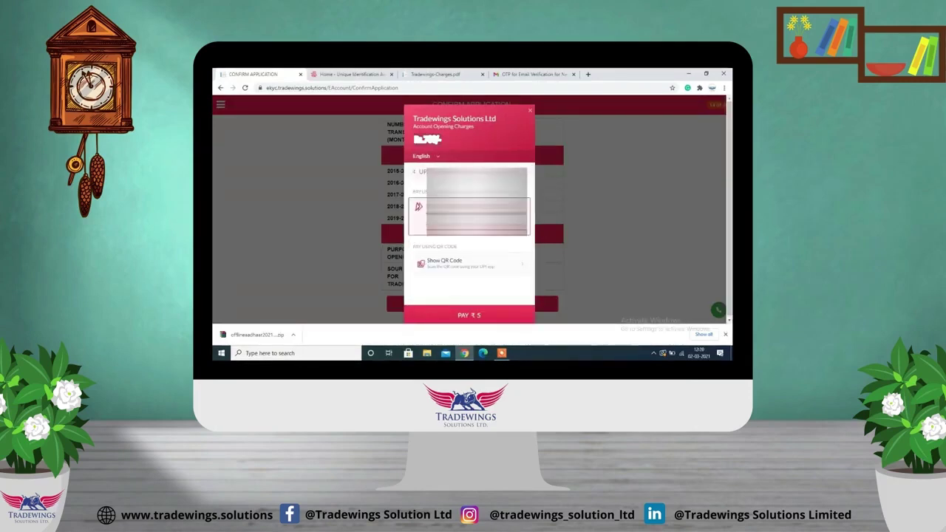
pyautogui.click(475, 315)
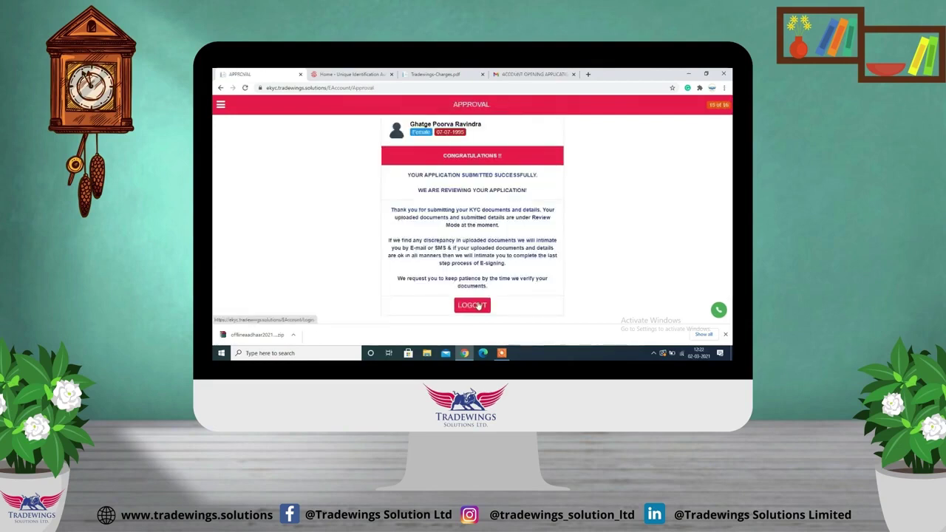
pyautogui.click(476, 305)
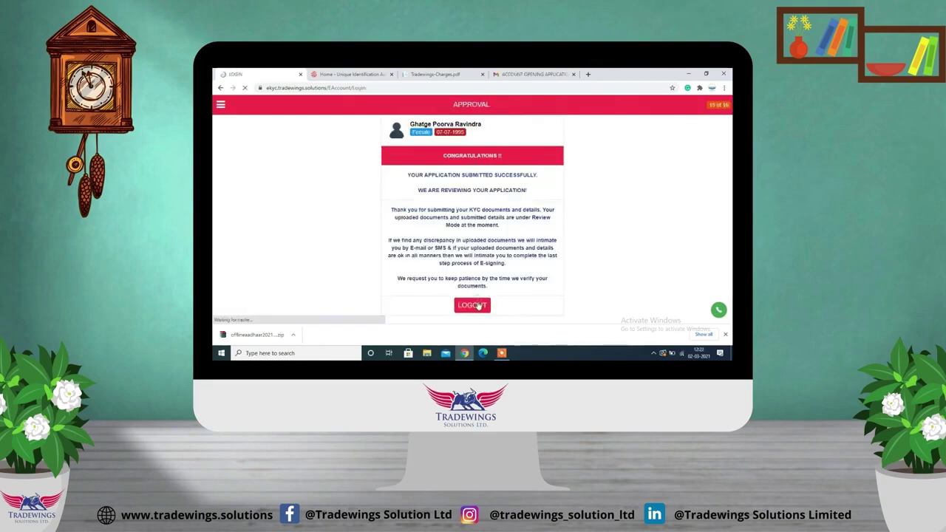